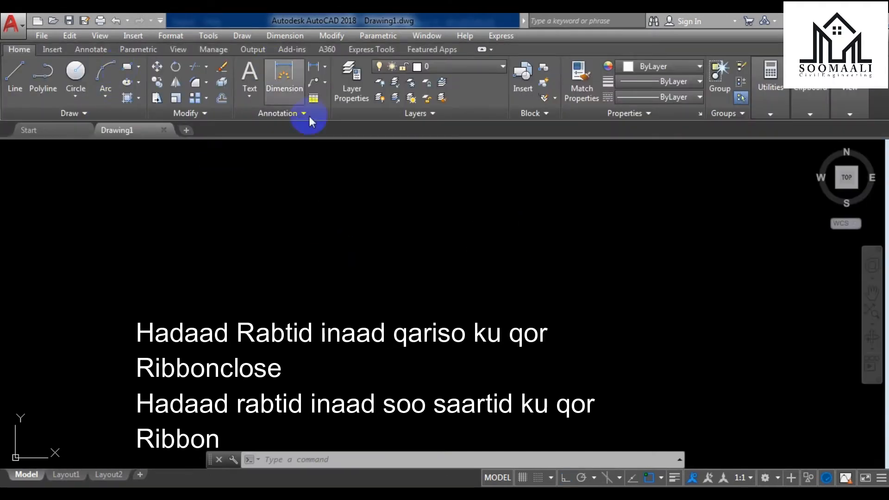
# Turn off the grid and hide the ribbon with the RIBBONCLOSE command
pyautogui.press('F7')
pyautogui.press('Escape')
pyautogui.write('r')
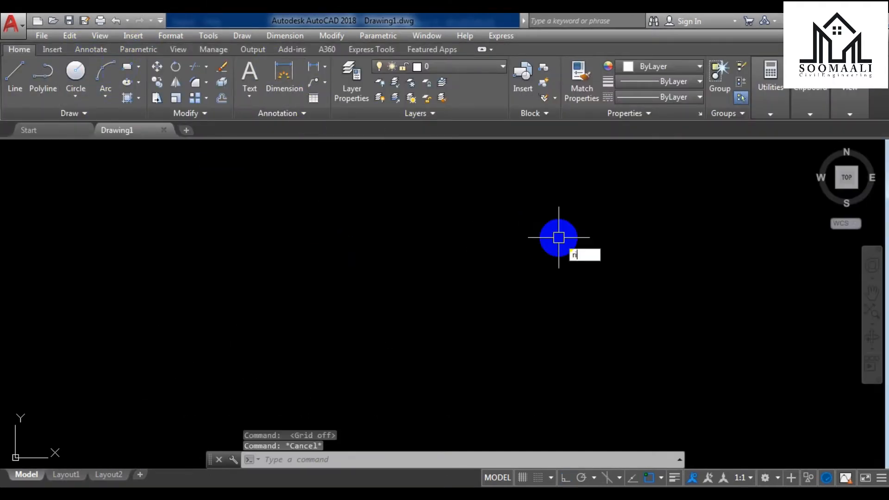
pyautogui.write('IBon')
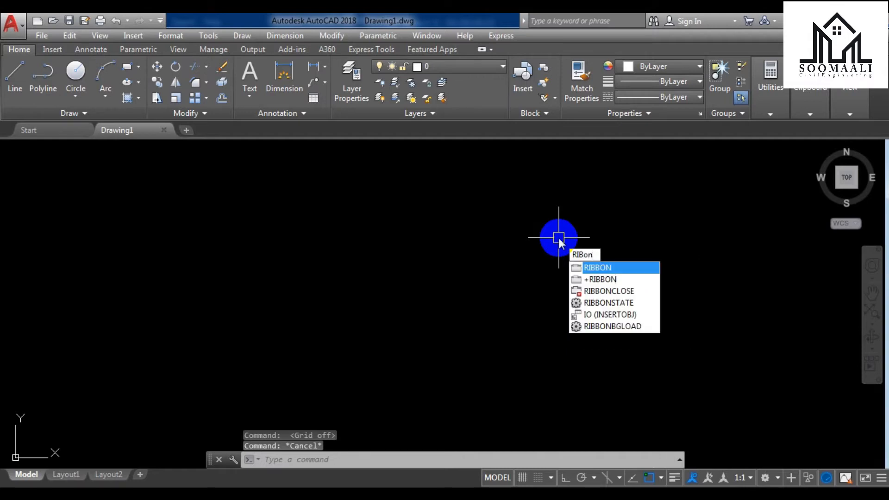
pyautogui.click(602, 291)
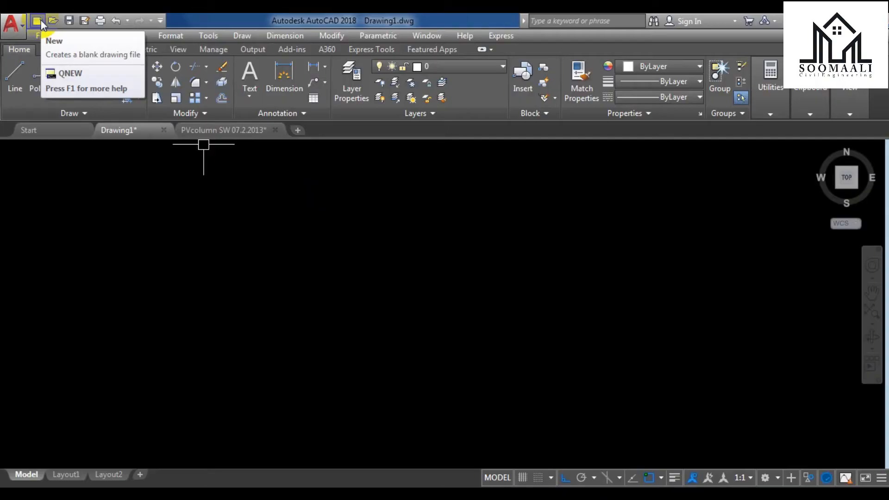
# Check how the New and Open commands ask for a file, cancelling both
pyautogui.click(38, 21)
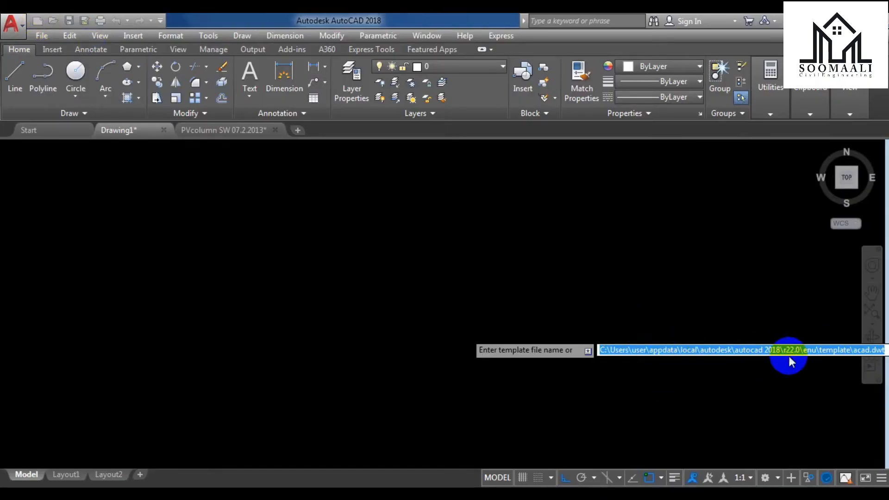
pyautogui.press('Escape')
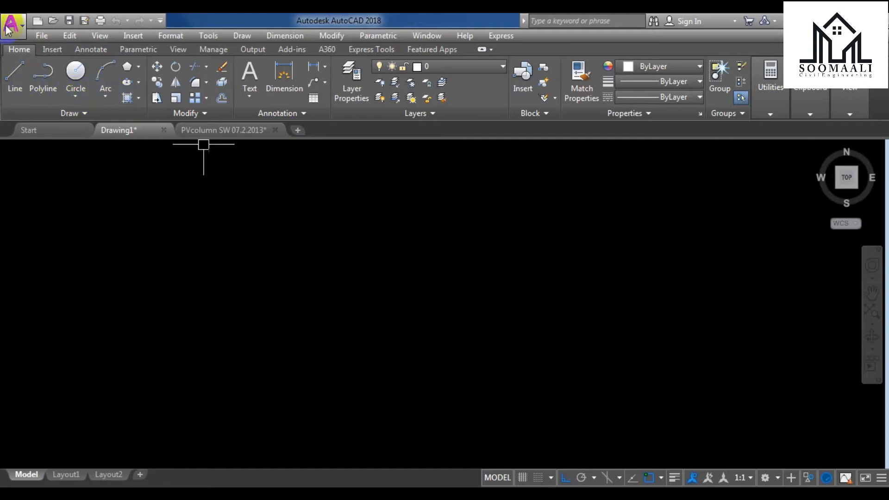
pyautogui.click(53, 21)
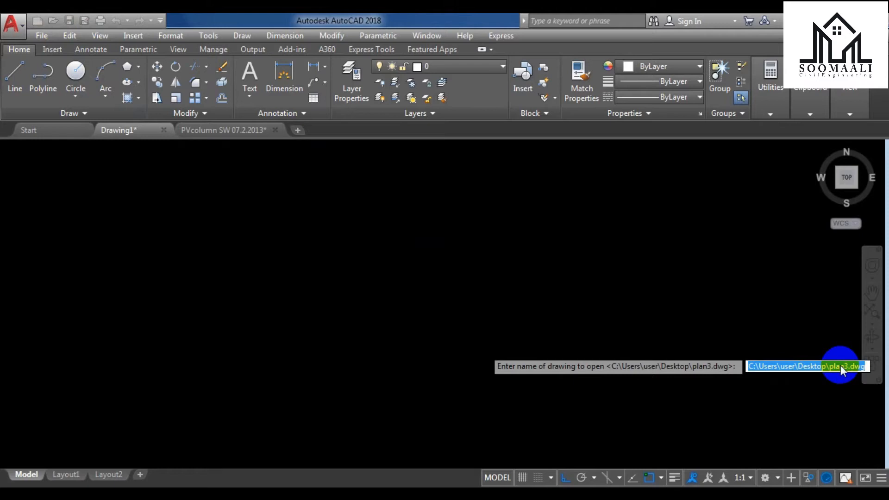
pyautogui.press('Escape')
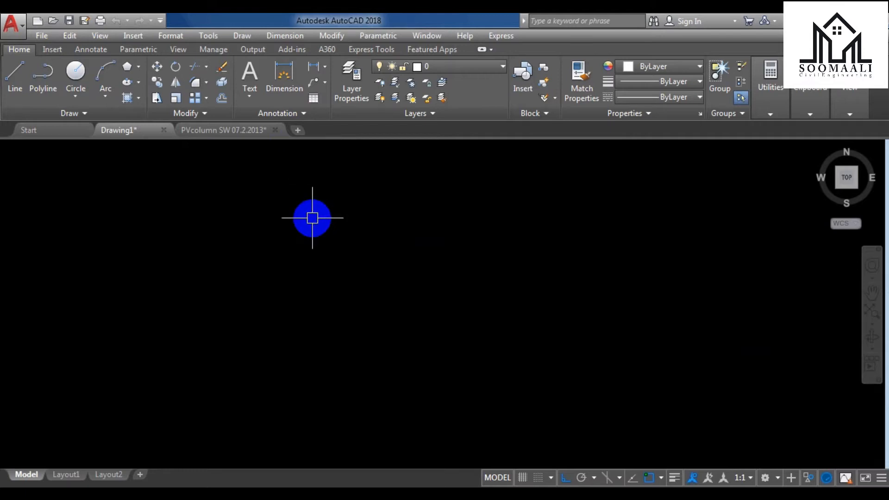
# Set the FILEDIA system variable to 1 so that file dialog boxes are used
pyautogui.write('FI')
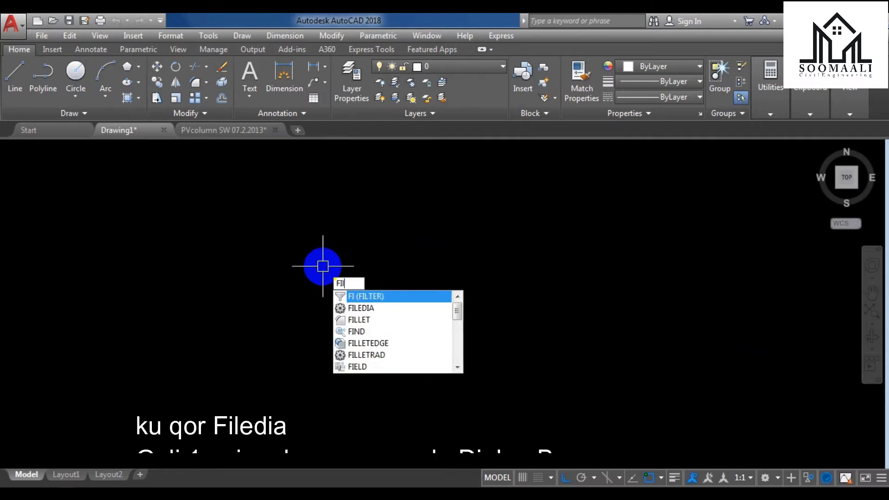
pyautogui.write('LEDIA')
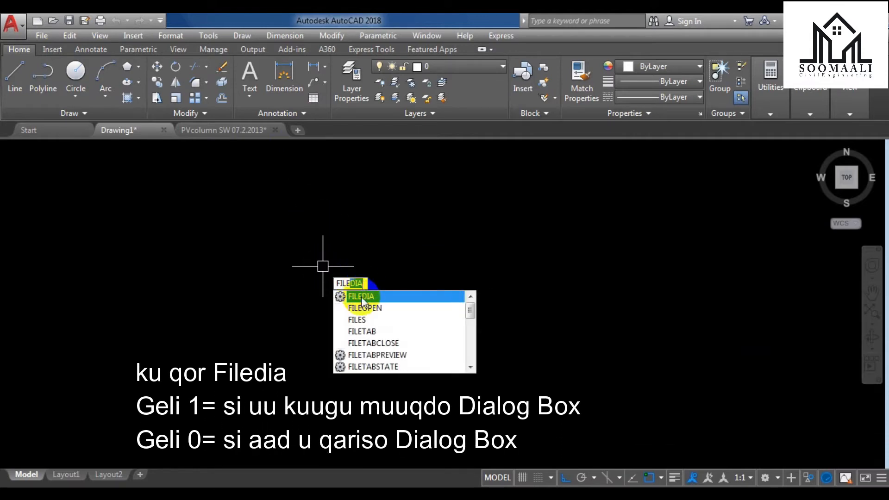
pyautogui.click(362, 298)
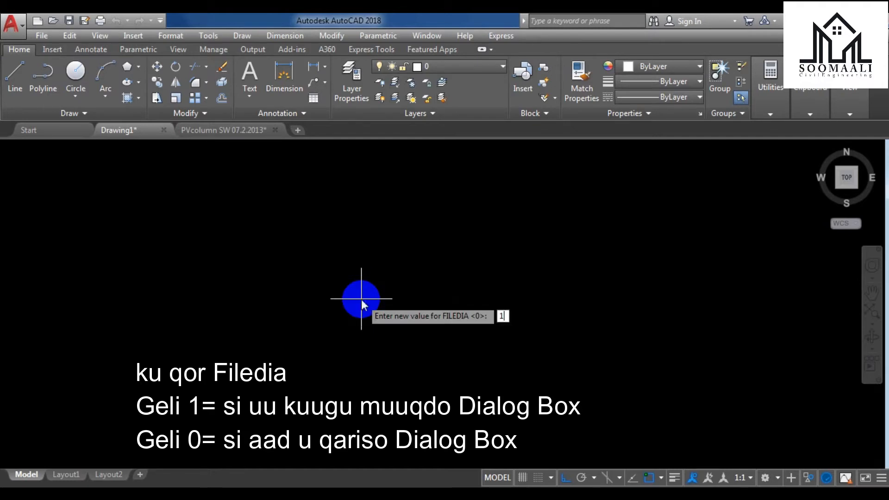
pyautogui.press('Return')
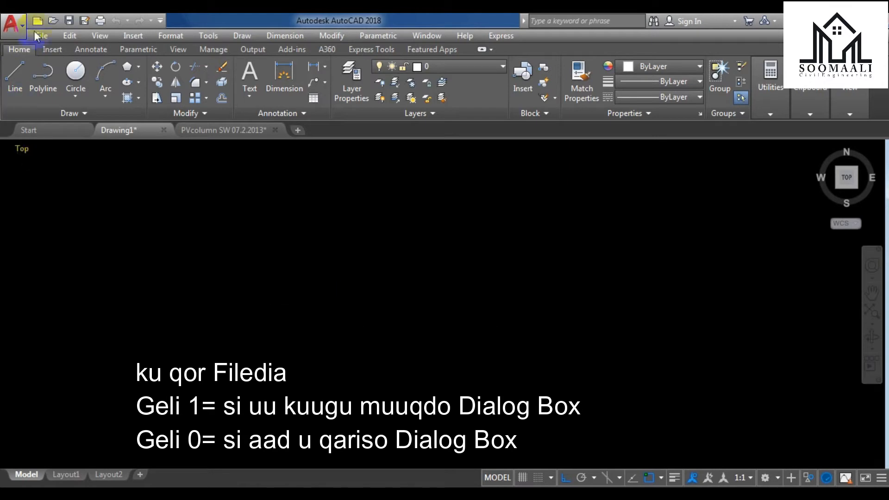
# View the template selection dialog and the file opening dialog, closing each without choosing a file
pyautogui.click(36, 20)
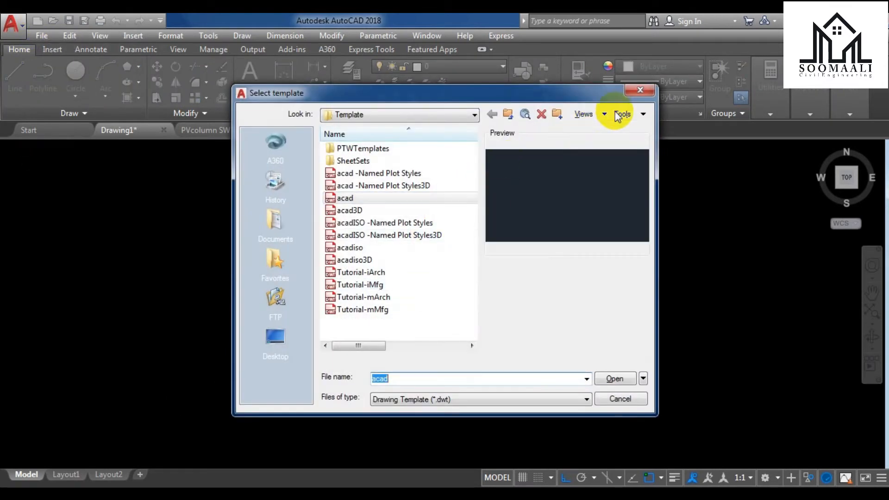
pyautogui.click(631, 95)
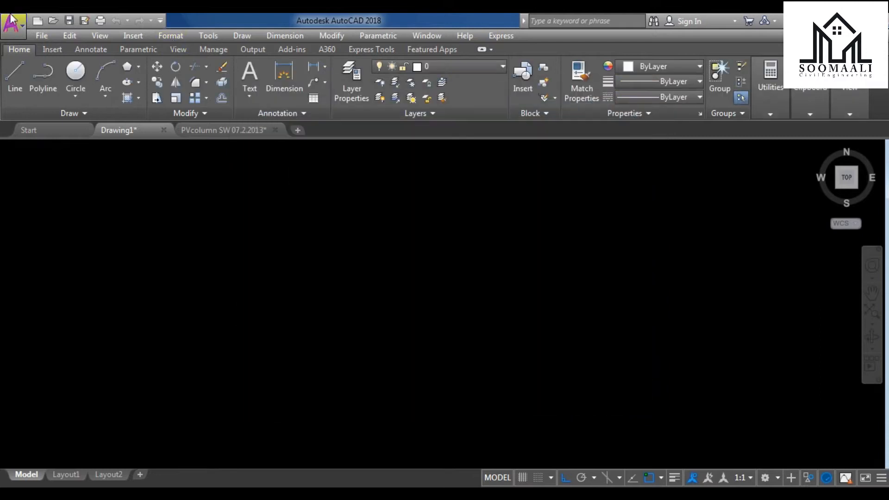
pyautogui.click(58, 19)
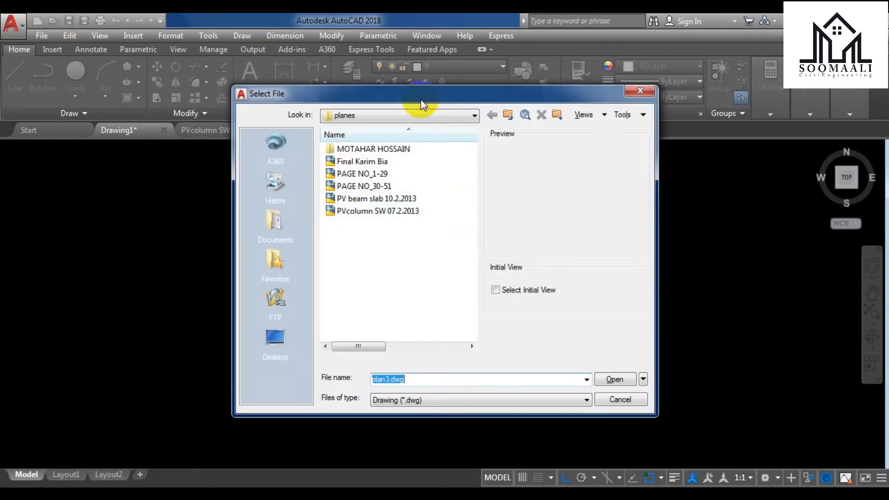
pyautogui.click(638, 94)
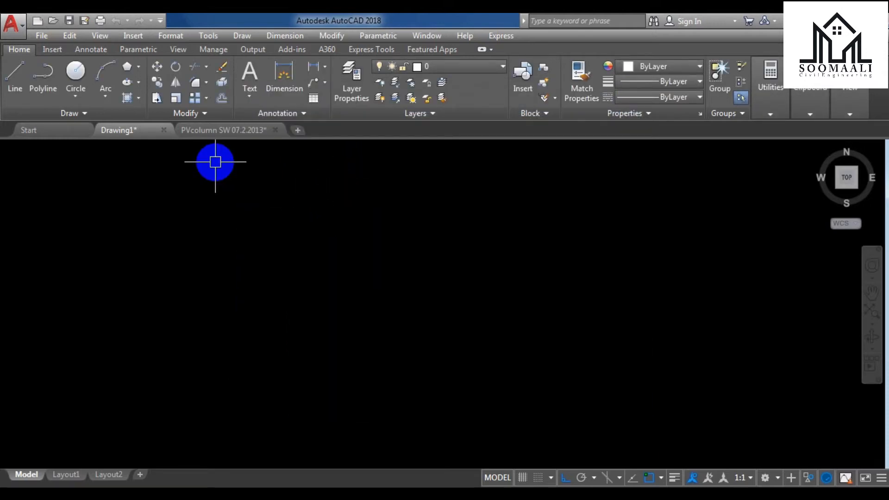
# Set FILEDIA to 0 to suppress file dialog boxes and test it by starting a new drawing
pyautogui.write('filed')
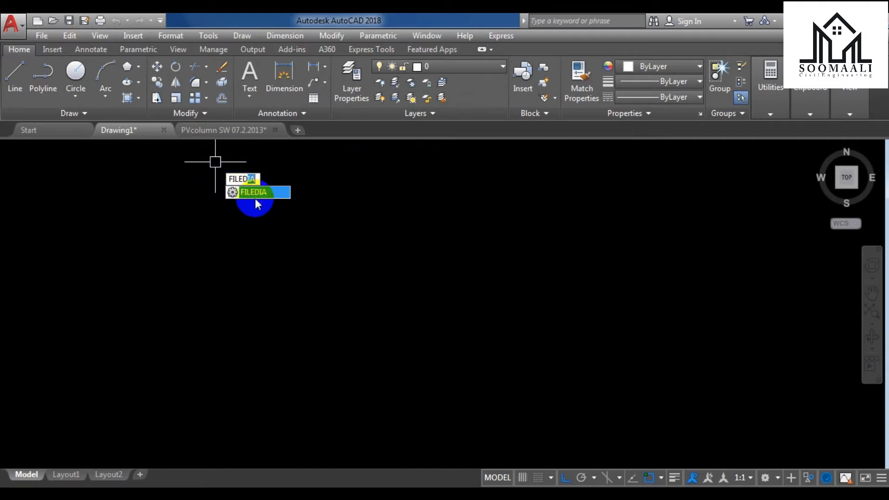
pyautogui.press('Return')
pyautogui.write('1')
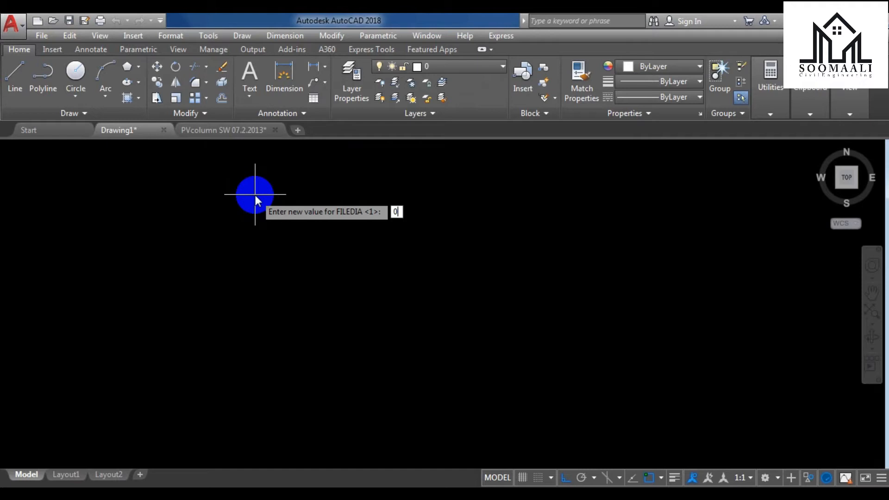
pyautogui.press('Return')
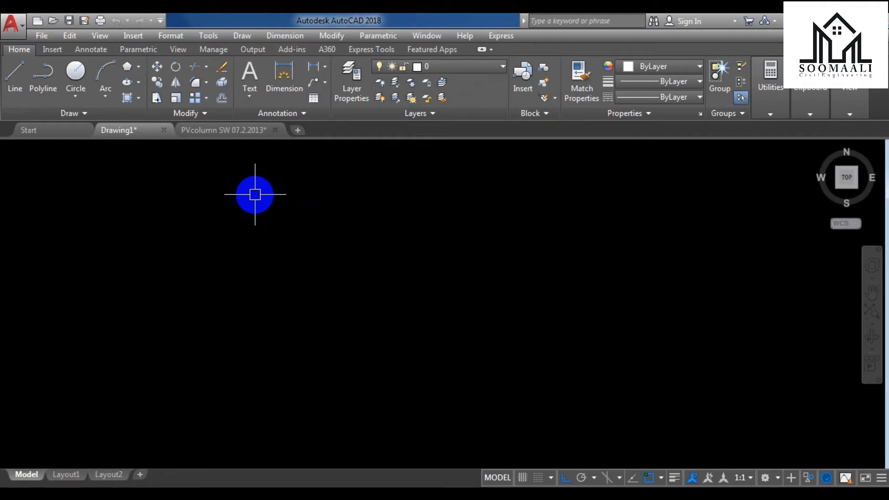
pyautogui.click(34, 20)
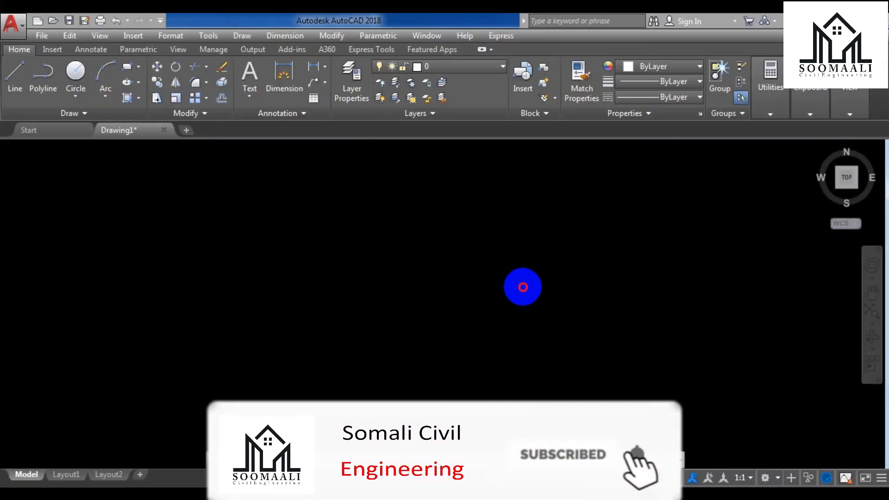
# Turn on the UCS icon with UCSICON and bring back the command line
pyautogui.write('ucs')
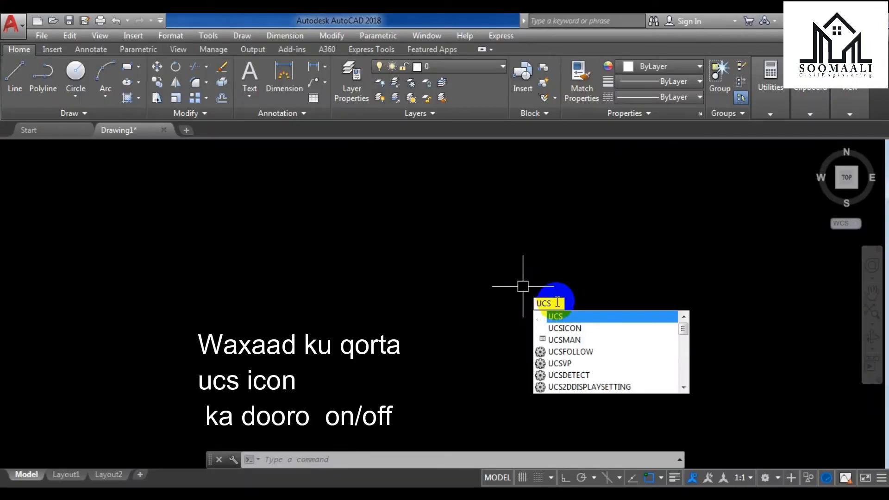
pyautogui.click(565, 327)
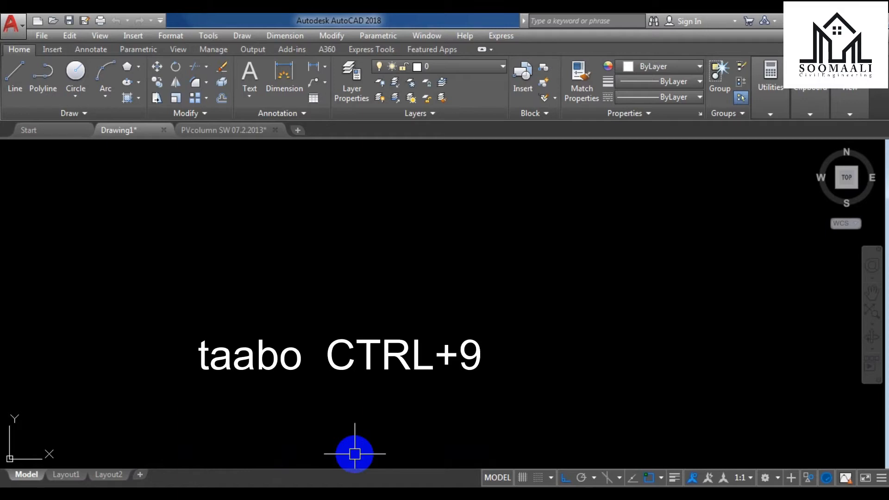
pyautogui.hotkey('ctrl', '9')
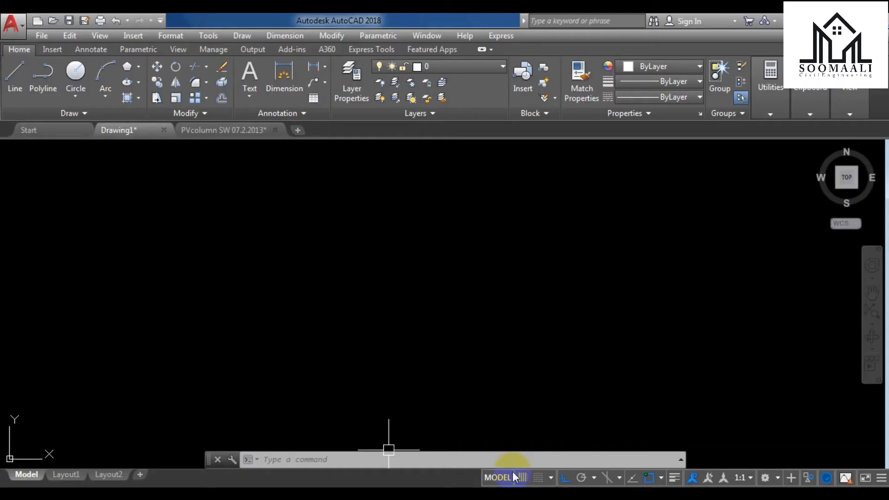
pyautogui.scroll(-3, 453, 367)
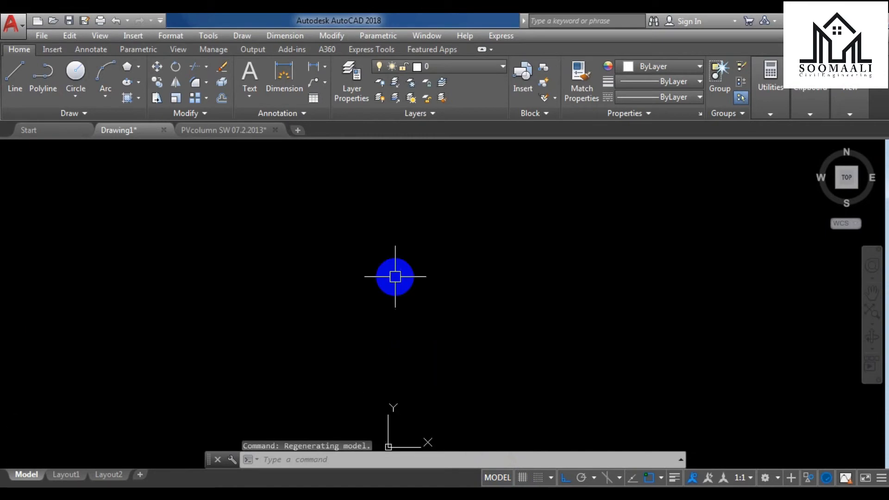
pyautogui.rightClick(395, 277)
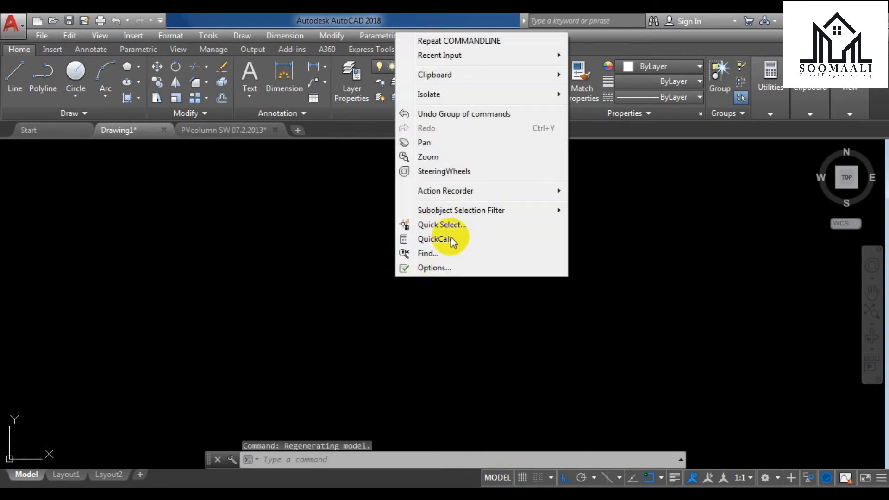
# Switch to the PVcolumn SW 07.2.2013 drawing and view column rows C6 to C8
pyautogui.click(248, 130)
pyautogui.scroll(-8, 410, 280)
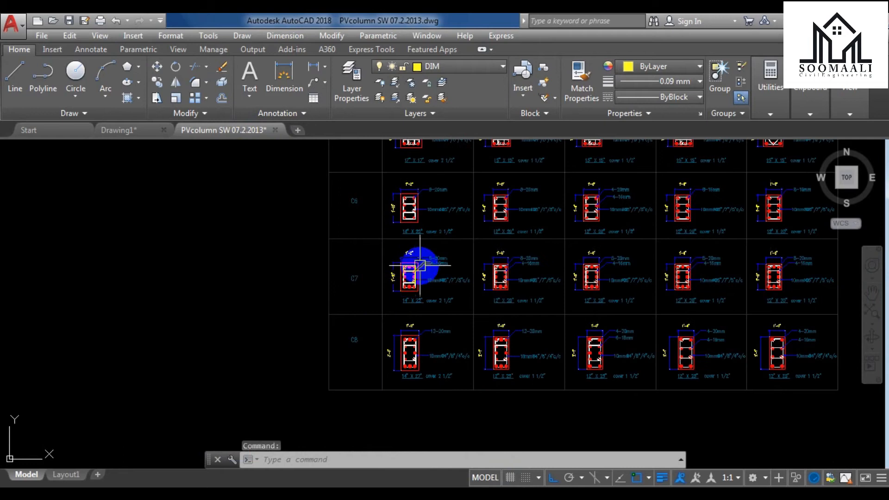
pyautogui.scroll(2, 418, 264)
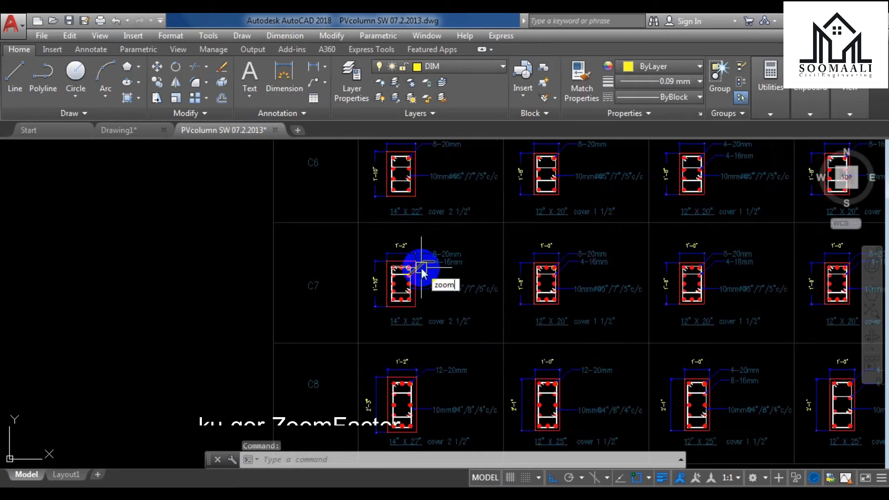
# Set ZOOMFACTOR to 3 and test the zoom speed on the C7 column detail
pyautogui.write('fact')
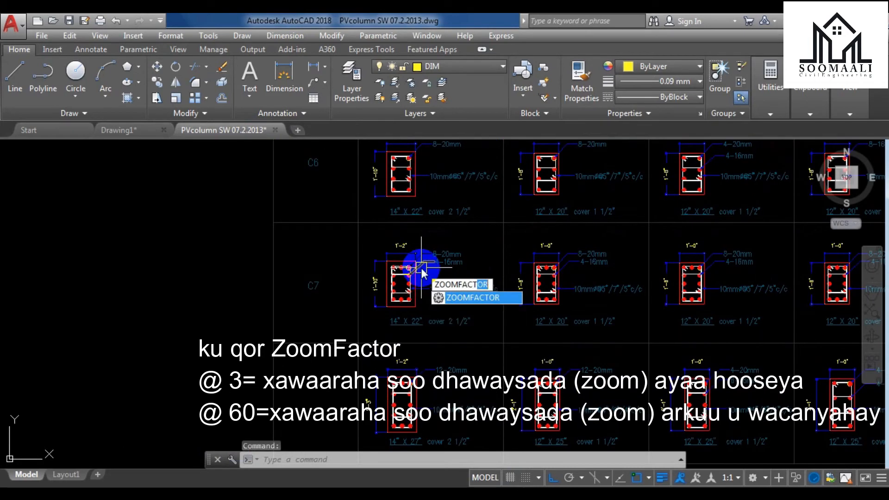
pyautogui.press('Return')
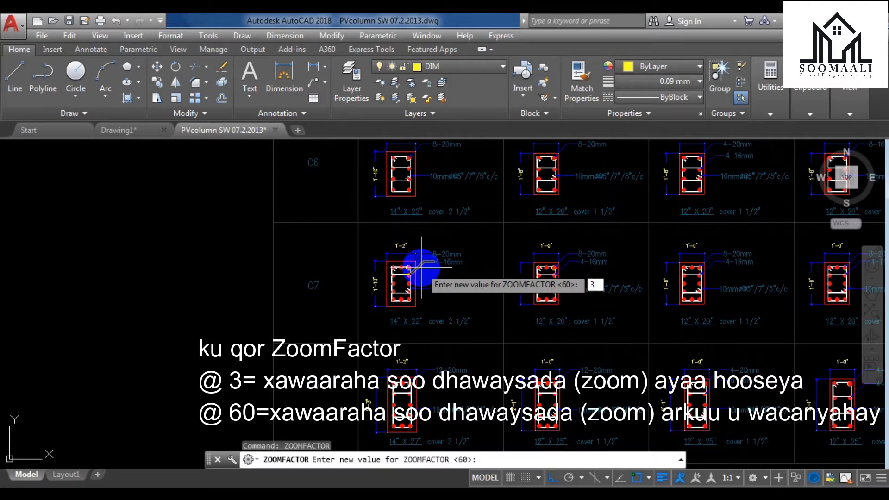
pyautogui.write('3')
pyautogui.press('Return')
pyautogui.scroll(3, 433, 272)
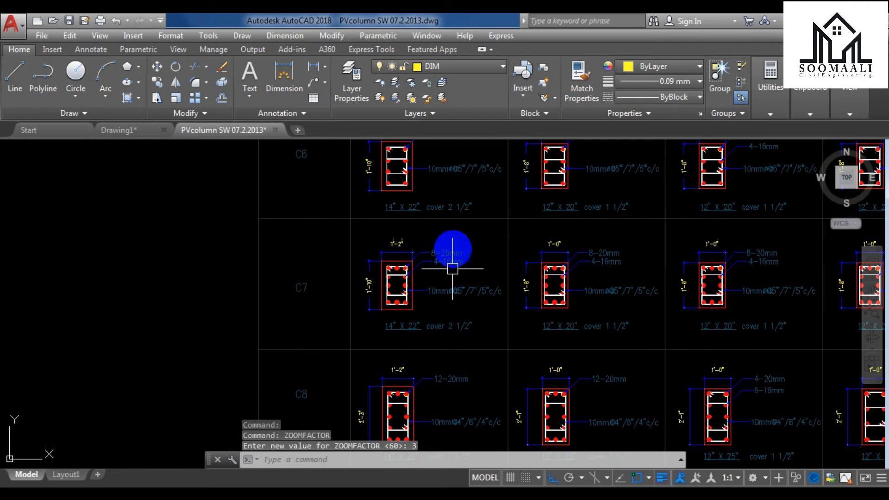
pyautogui.scroll(8, 453, 268)
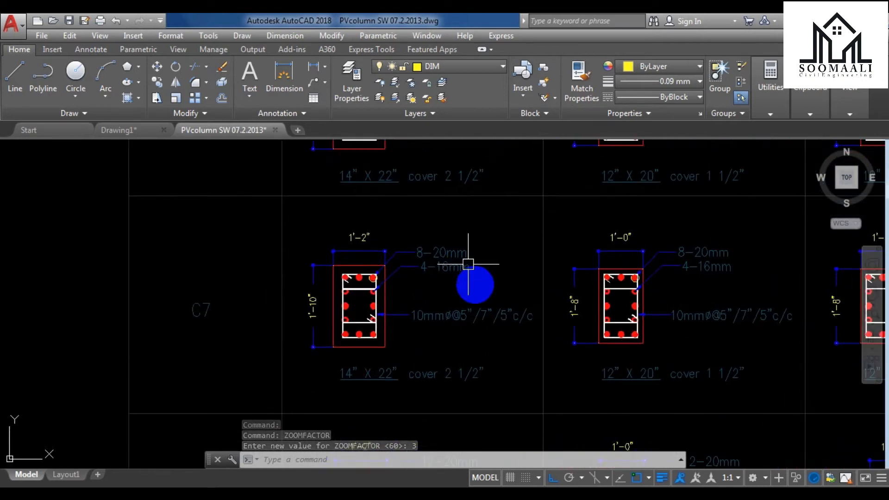
# Set ZOOMFACTOR to 80 and test the zoom speed in and out on the column details
pyautogui.write('zoomf')
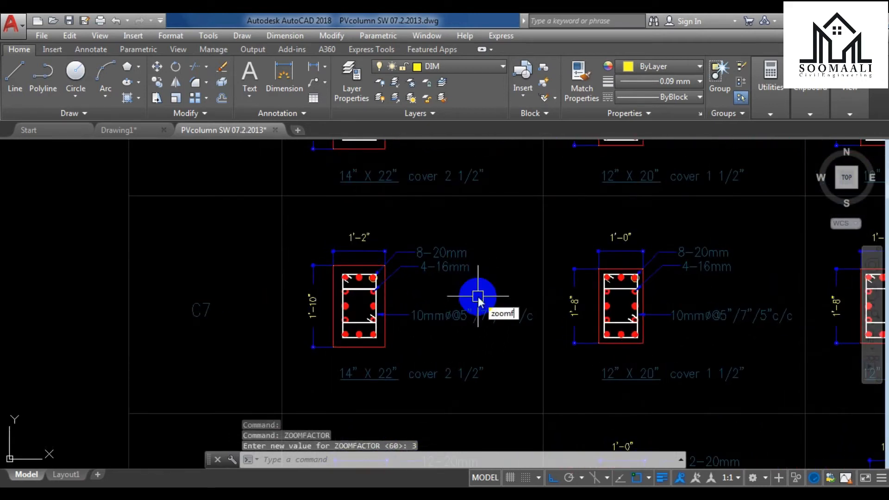
pyautogui.write('or')
pyautogui.press('Return')
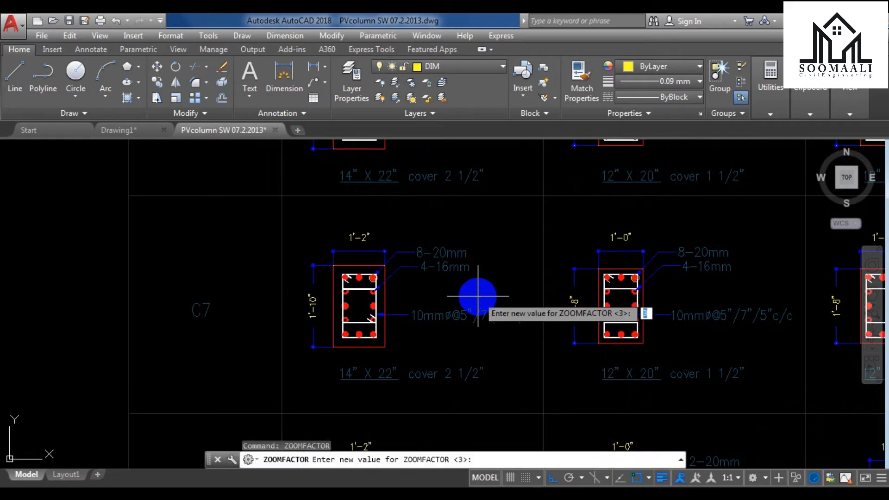
pyautogui.press('Return')
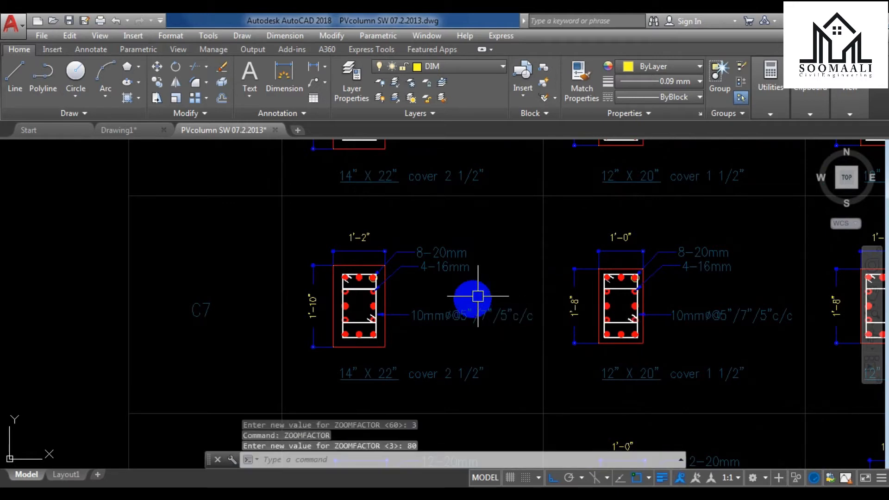
pyautogui.scroll(2, 478, 297)
pyautogui.scroll(-2, 468, 290)
pyautogui.scroll(3, 447, 294)
pyautogui.scroll(-3, 588, 258)
pyautogui.scroll(2, 653, 208)
pyautogui.scroll(-1, 648, 195)
# Set ZOOMFACTOR to 60 and test the zoom speed in and out on the column details
pyautogui.write('zoomfac')
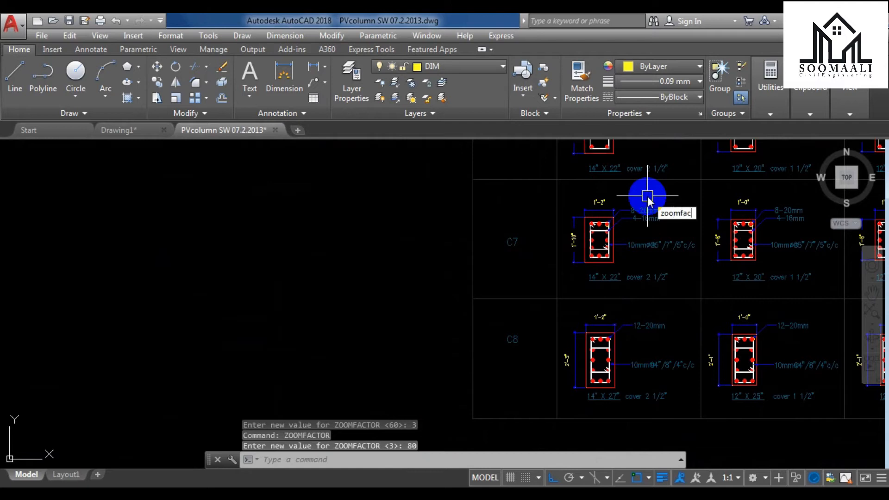
pyautogui.write('tor')
pyautogui.press('Return')
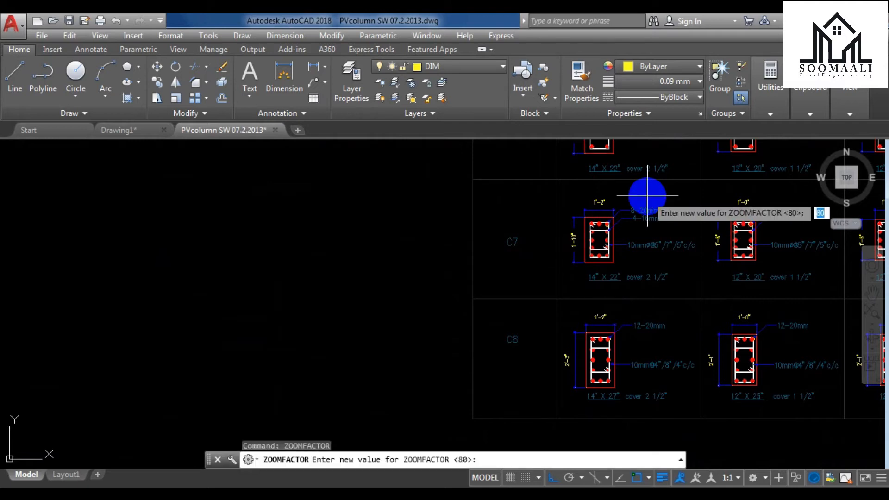
pyautogui.press('Return')
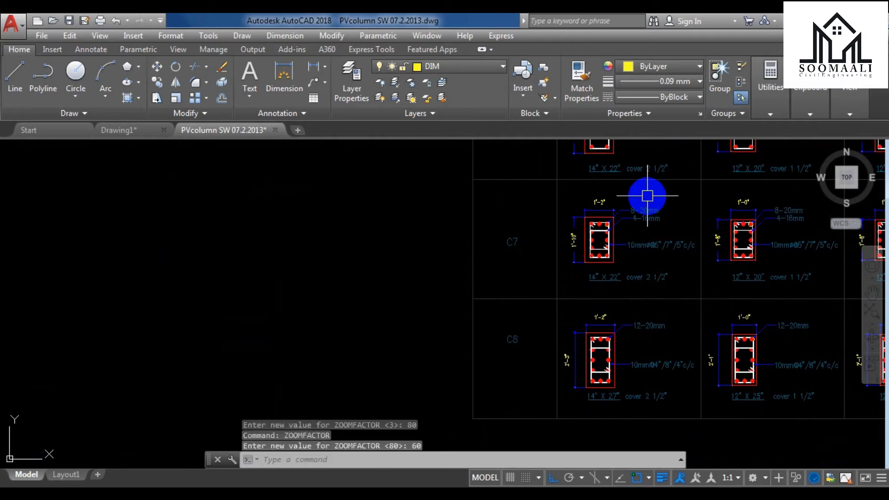
pyautogui.scroll(5, 647, 196)
pyautogui.scroll(-8, 661, 246)
pyautogui.moveTo(685, 240); pyautogui.dragTo(395, 356, button='middle')
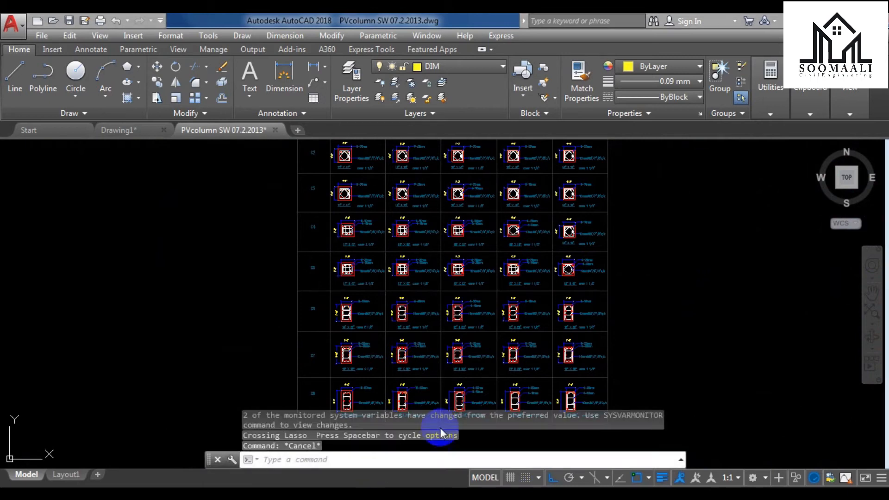
# Try window and crossing lasso selections across the left column schedule, clearing the selection after the tests
pyautogui.scroll(-5, 602, 342)
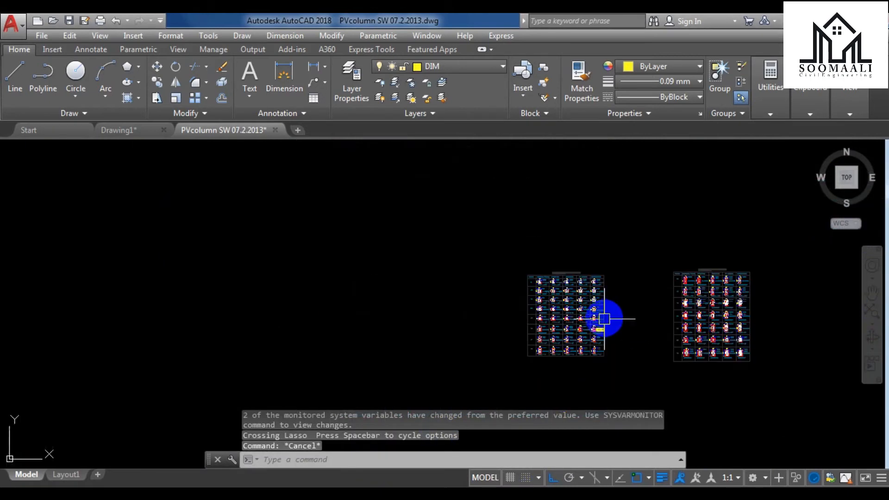
pyautogui.scroll(3, 606, 317)
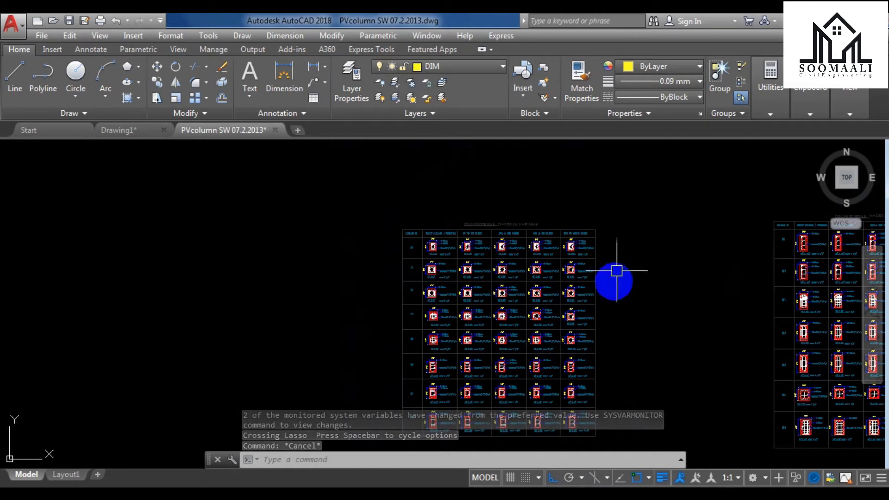
pyautogui.moveTo(645, 410)
pyautogui.mouseDown()
pyautogui.moveTo(441, 215)
pyautogui.moveTo(677, 257)
pyautogui.moveTo(677, 294)
pyautogui.moveTo(307, 331)
pyautogui.moveTo(549, 255)
pyautogui.moveTo(511, 250)
pyautogui.mouseUp()
pyautogui.press('Escape')
pyautogui.press('Escape')
pyautogui.moveTo(361, 188)
pyautogui.mouseDown()
pyautogui.moveTo(431, 250)
pyautogui.moveTo(593, 304)
pyautogui.moveTo(643, 176)
pyautogui.mouseUp()
pyautogui.moveTo(657, 376)
pyautogui.mouseDown()
pyautogui.moveTo(308, 357)
pyautogui.moveTo(413, 424)
pyautogui.moveTo(621, 427)
pyautogui.mouseUp()
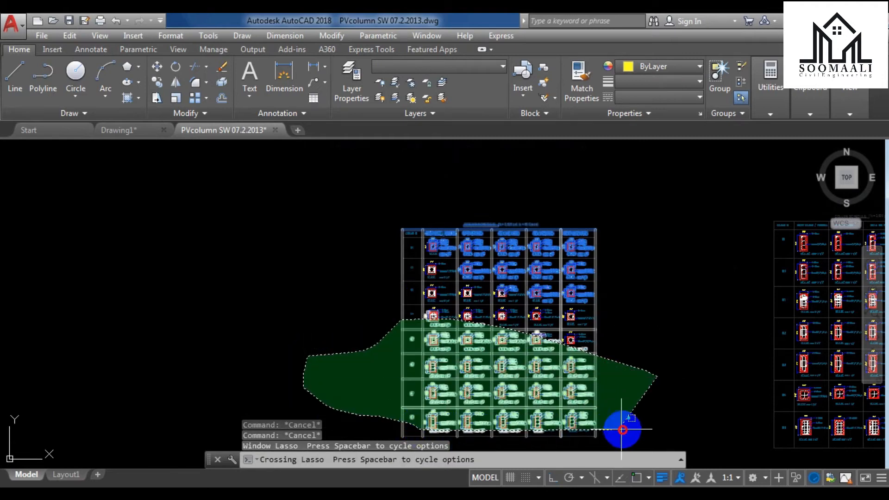
pyautogui.press('Escape')
# Set PICKAUTO to 3 and test rectangular window and crossing selections on the left column schedule
pyautogui.write('Pic')
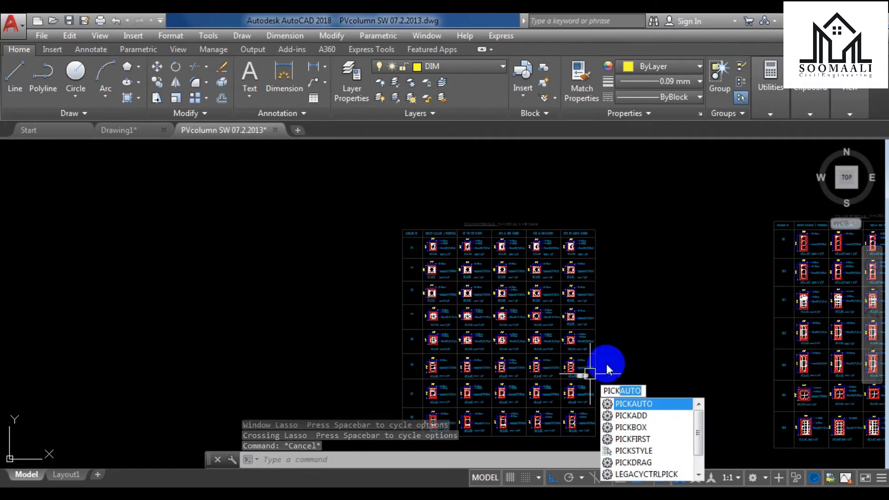
pyautogui.press('Return')
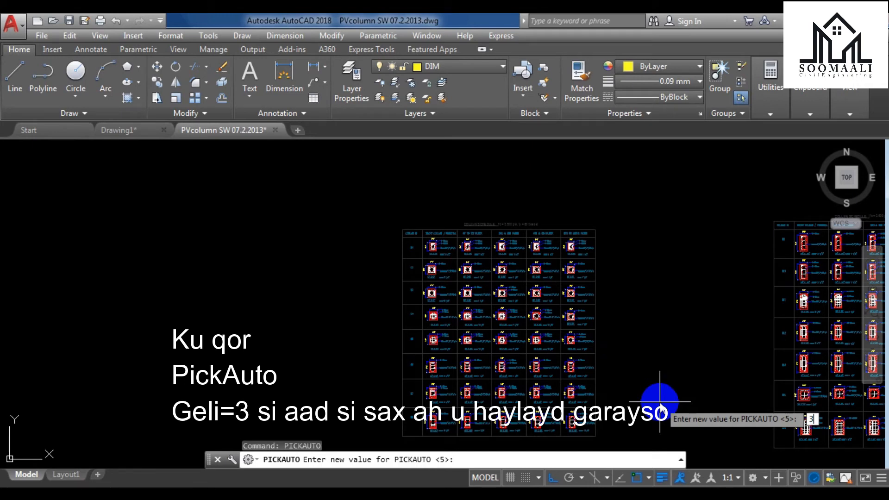
pyautogui.write('3')
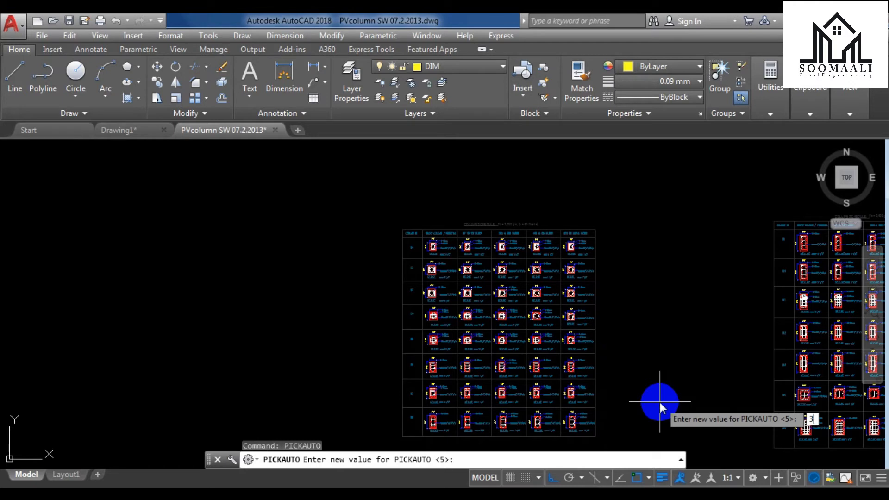
pyautogui.press('Return')
pyautogui.click(365, 204)
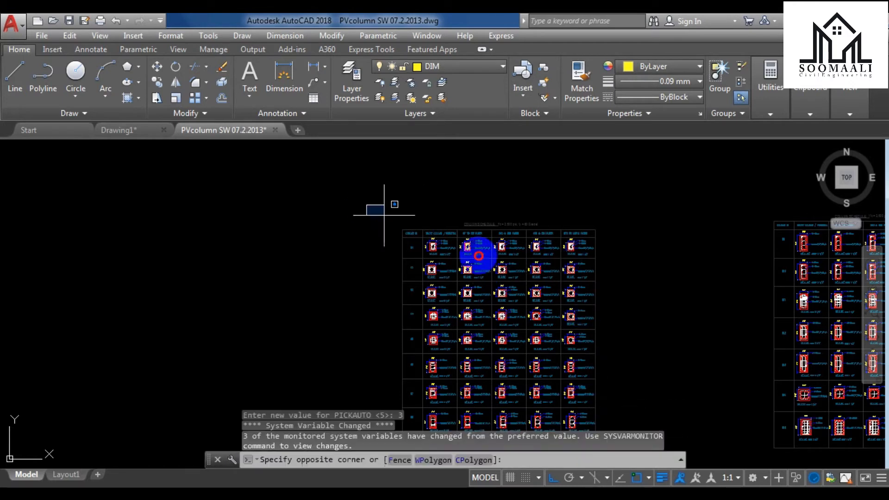
pyautogui.click(652, 345)
pyautogui.scroll(-4, 651, 348)
pyautogui.scroll(4, 652, 348)
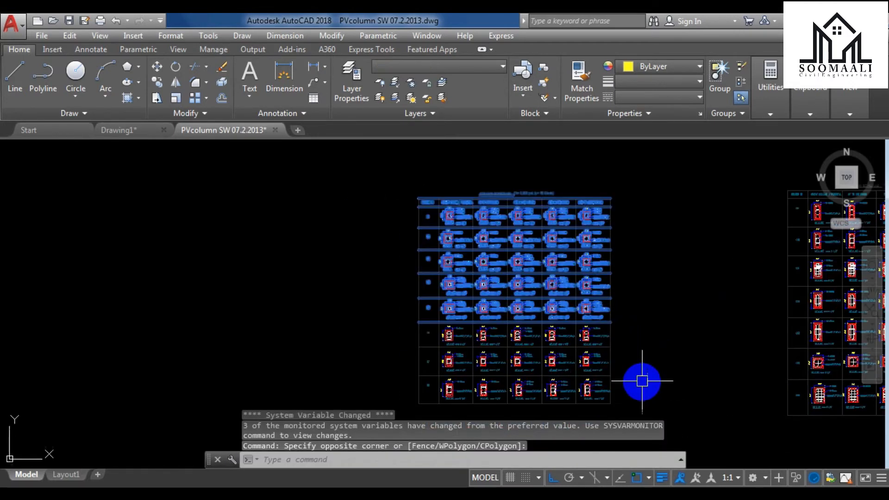
pyautogui.click(624, 410)
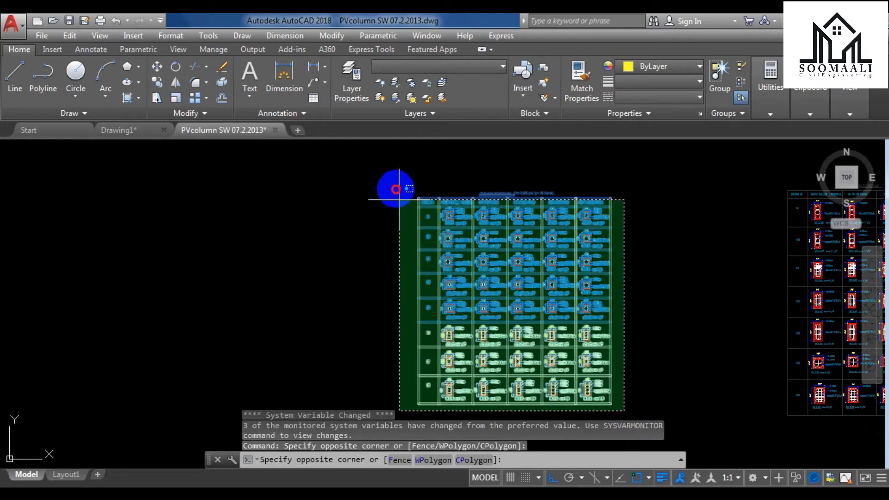
pyautogui.click(393, 187)
# Window-select the right column schedule, clear the selection, and crossing-select the left and right schedules one after the other
pyautogui.scroll(-3, 612, 243)
pyautogui.moveTo(624, 249); pyautogui.dragTo(393, 218, button='middle')
pyautogui.click(419, 180)
pyautogui.click(538, 299)
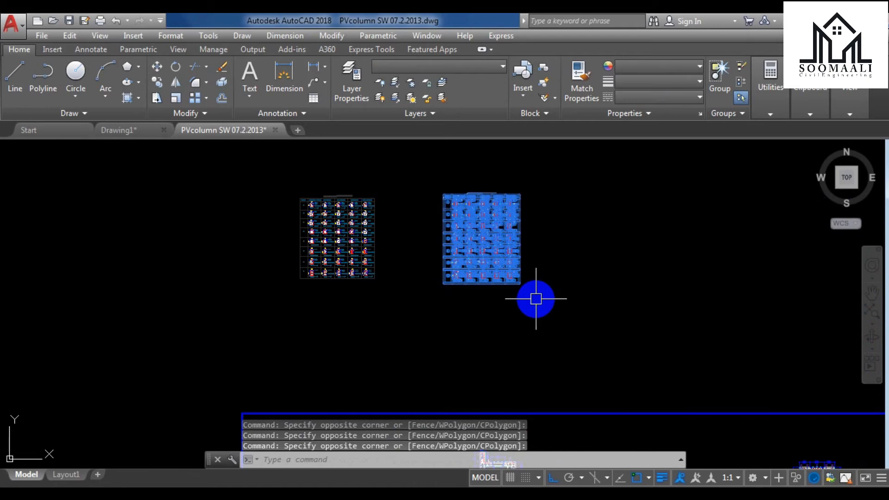
pyautogui.press('Escape')
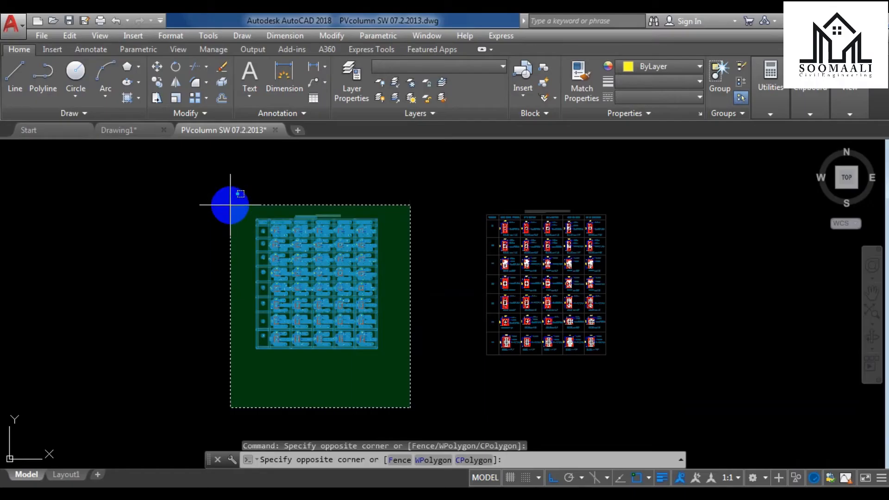
pyautogui.click(228, 200)
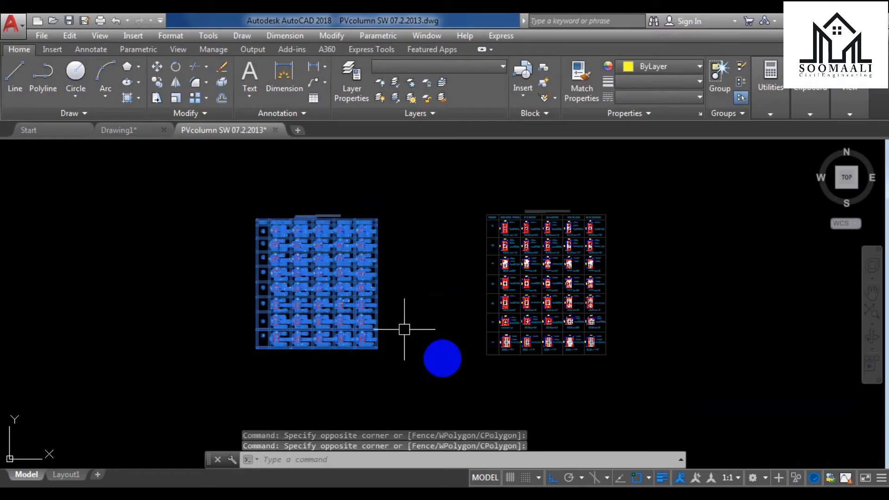
pyautogui.click(640, 400)
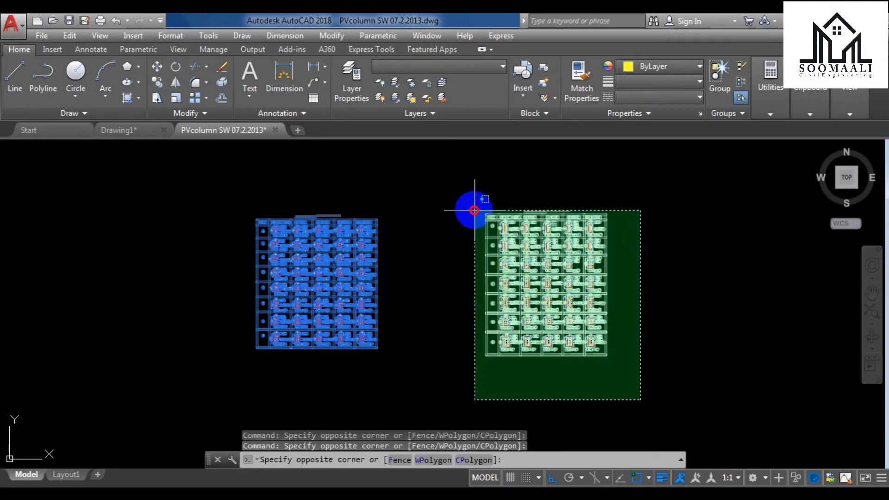
pyautogui.click(473, 200)
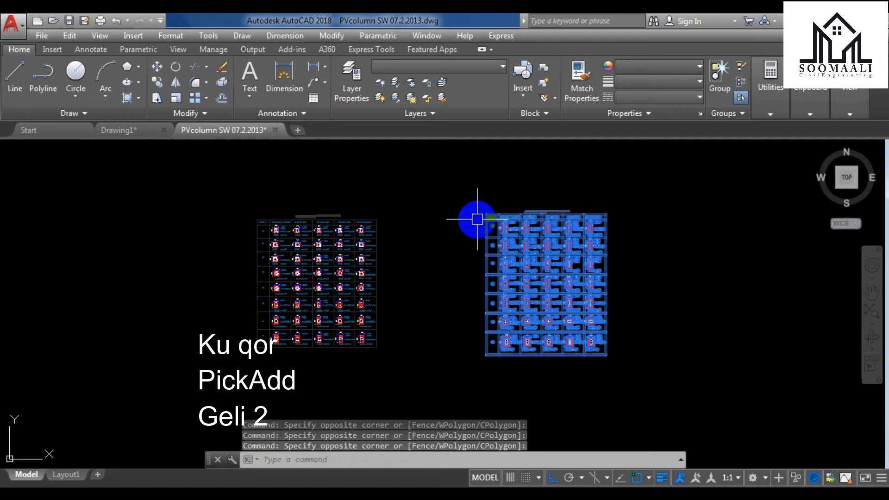
# Set PICKADD to 2 and test cumulative selection with separate crossing windows around the right and left column schedules
pyautogui.write('cka')
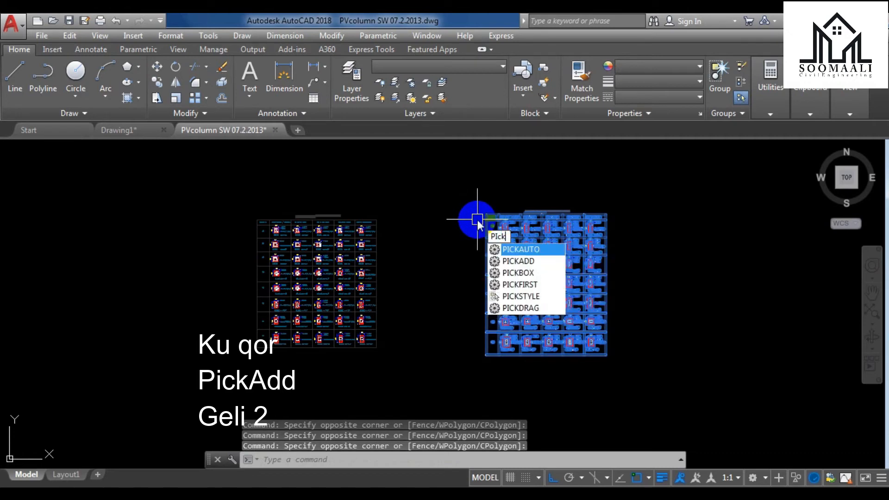
pyautogui.click(550, 262)
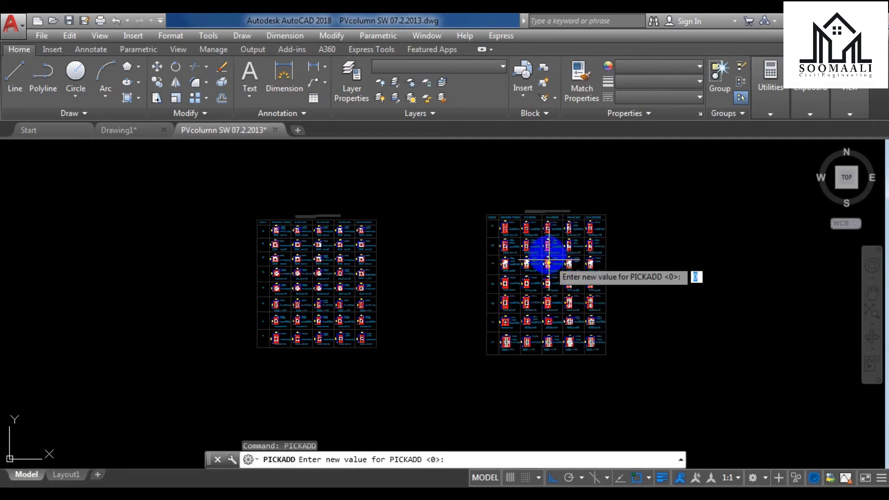
pyautogui.write('2')
pyautogui.press('Return')
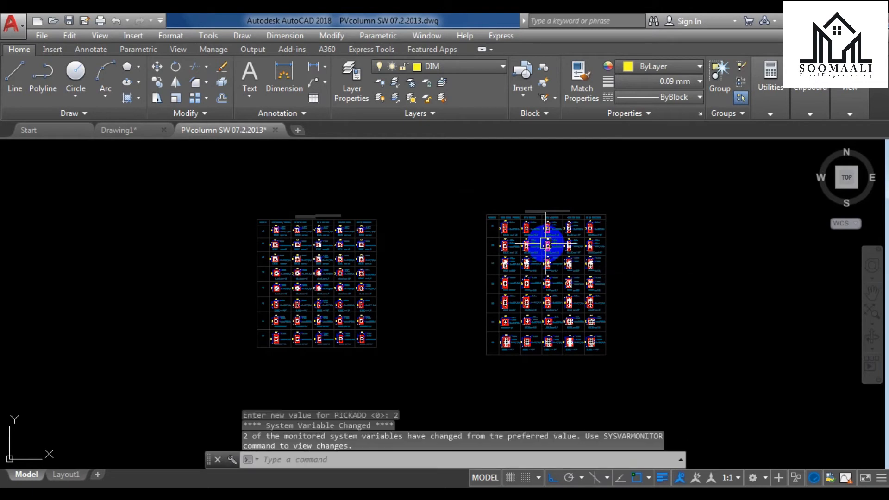
pyautogui.click(666, 403)
pyautogui.click(448, 159)
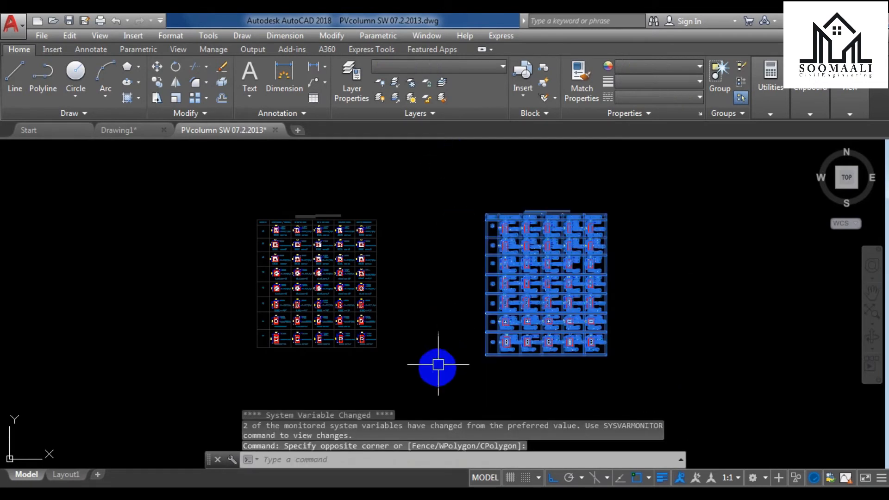
pyautogui.click(424, 377)
pyautogui.click(220, 175)
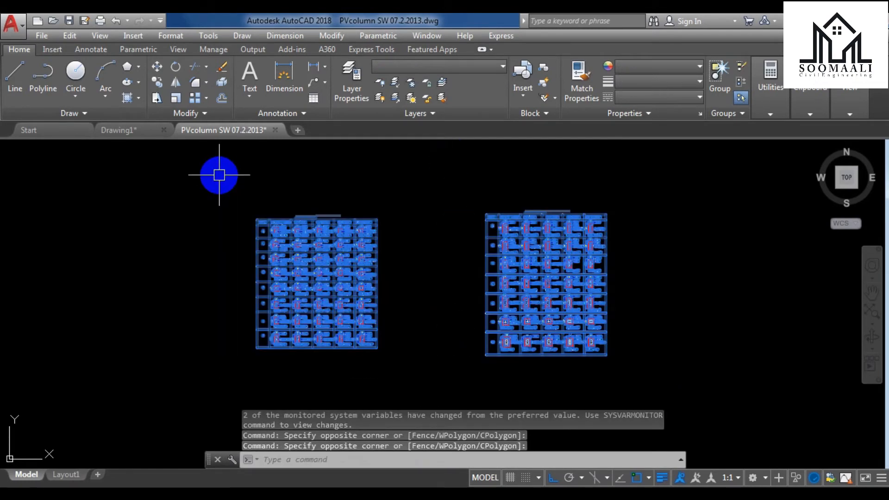
pyautogui.press('Escape')
# Set PICKADD to 0 and test separate selections of each schedule, including one crossing window around both
pyautogui.write('pickadd')
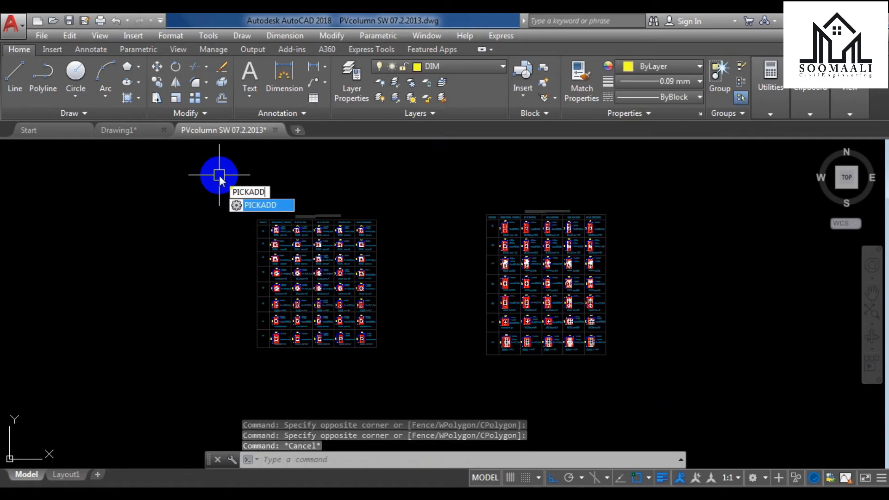
pyautogui.press('Return')
pyautogui.write('0')
pyautogui.press('Return')
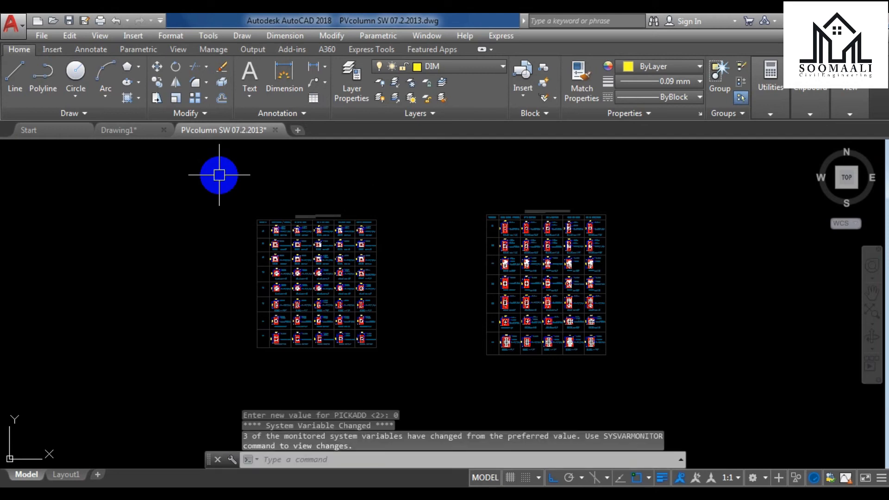
pyautogui.click(402, 381)
pyautogui.click(227, 186)
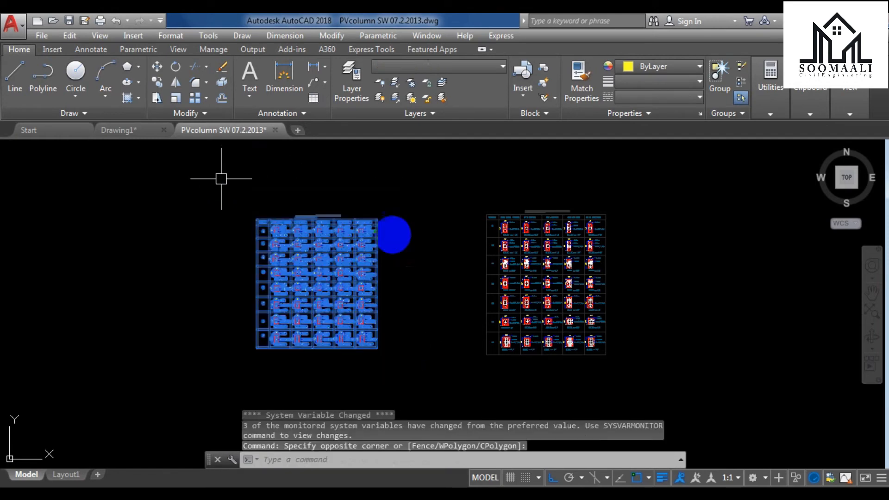
pyautogui.click(632, 381)
pyautogui.click(443, 171)
pyautogui.click(653, 380)
pyautogui.click(639, 374)
pyautogui.click(227, 188)
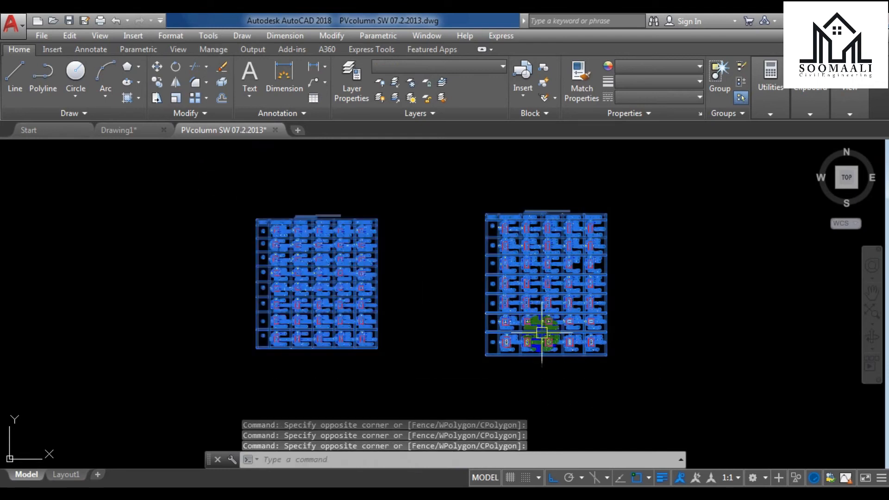
pyautogui.press('Escape')
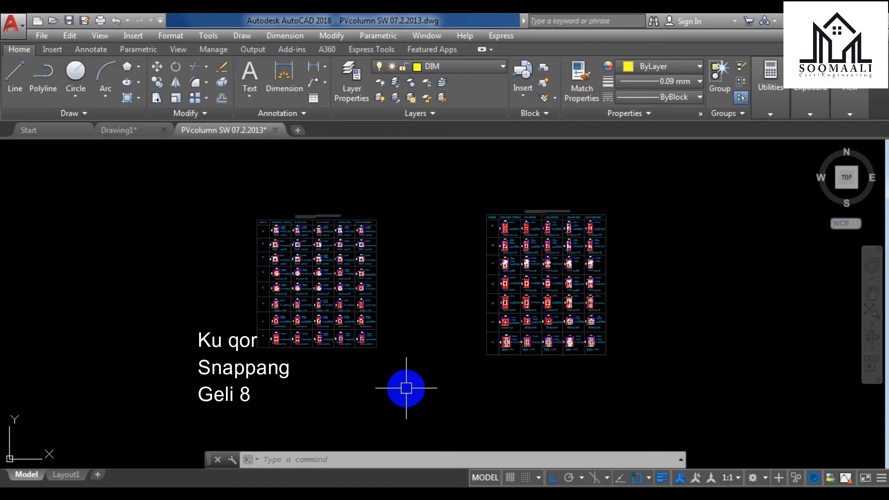
# Set SNAPANG to 8 to rotate the crosshair
pyautogui.write('na')
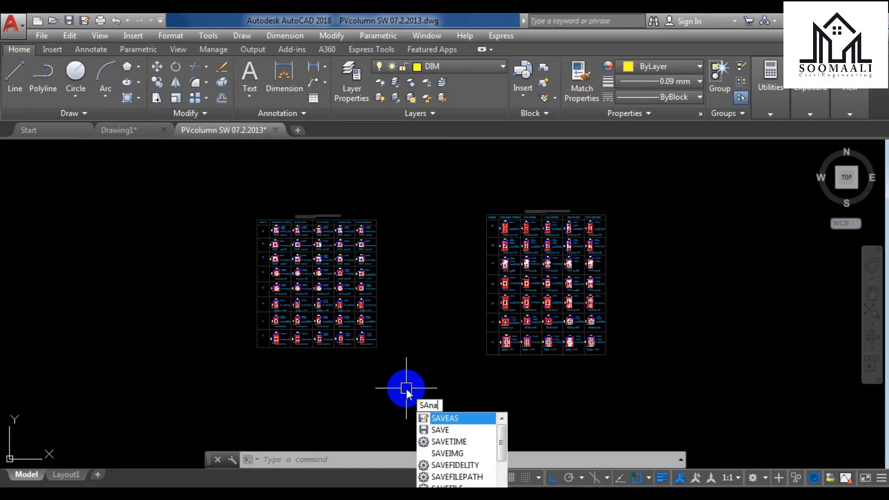
pyautogui.press('BackSpace')
pyautogui.press('BackSpace')
pyautogui.press('BackSpace')
pyautogui.write('nap')
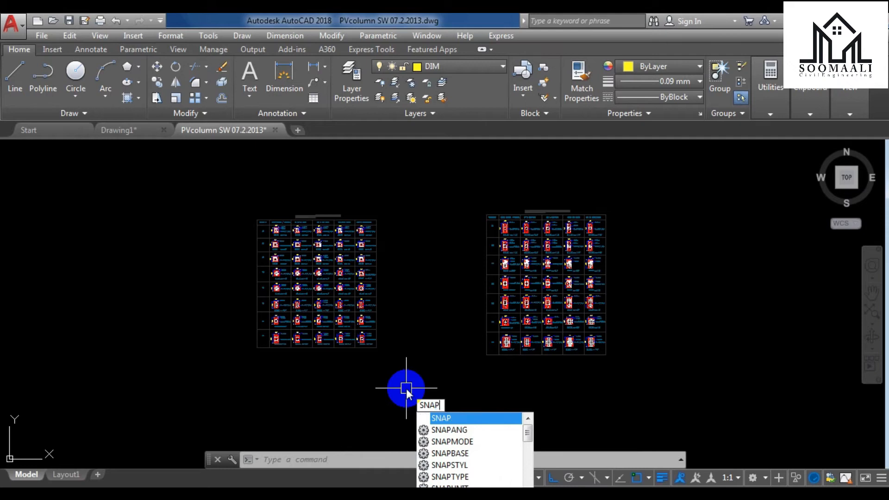
pyautogui.click(471, 436)
pyautogui.write('8')
pyautogui.press('Return')
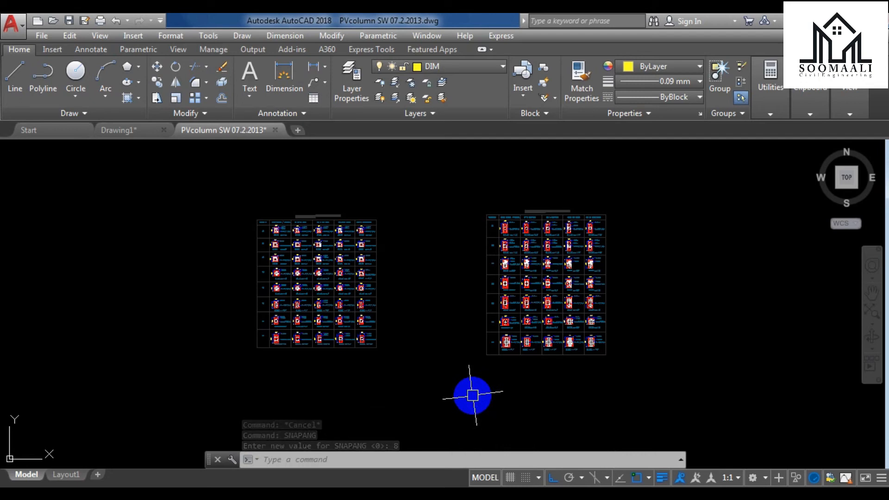
pyautogui.write('s')
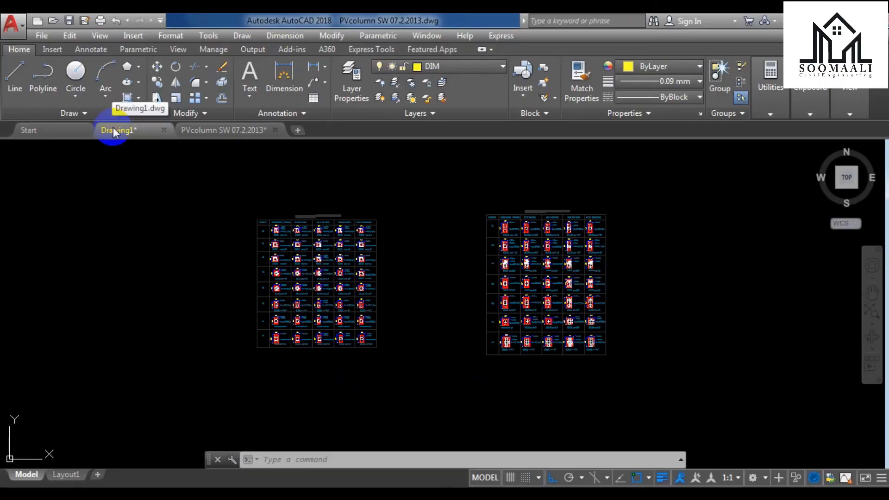
# Switch to the Drawing1 drawing and draw a circle by centre and radius in the upper-left area
pyautogui.click(115, 129)
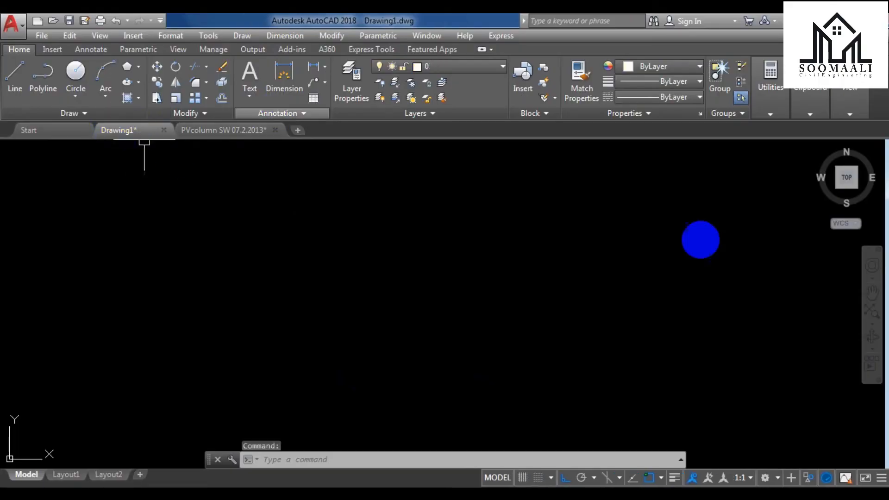
pyautogui.click(76, 74)
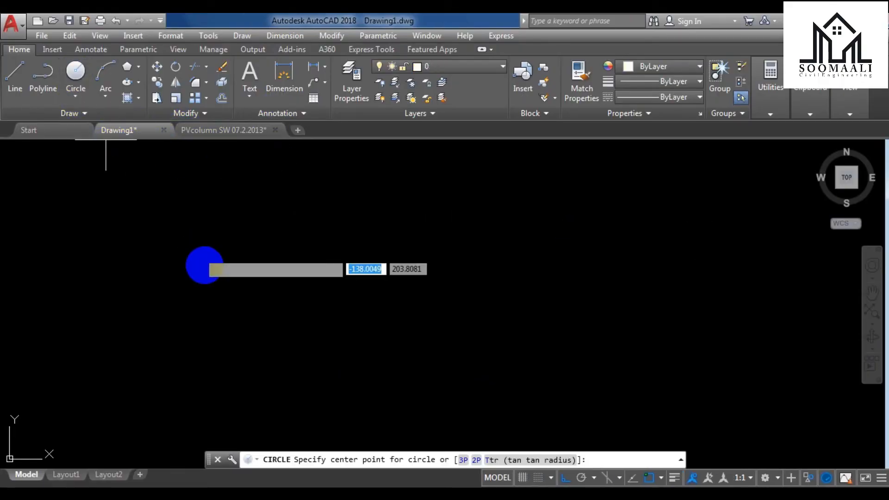
pyautogui.click(171, 216)
pyautogui.click(246, 287)
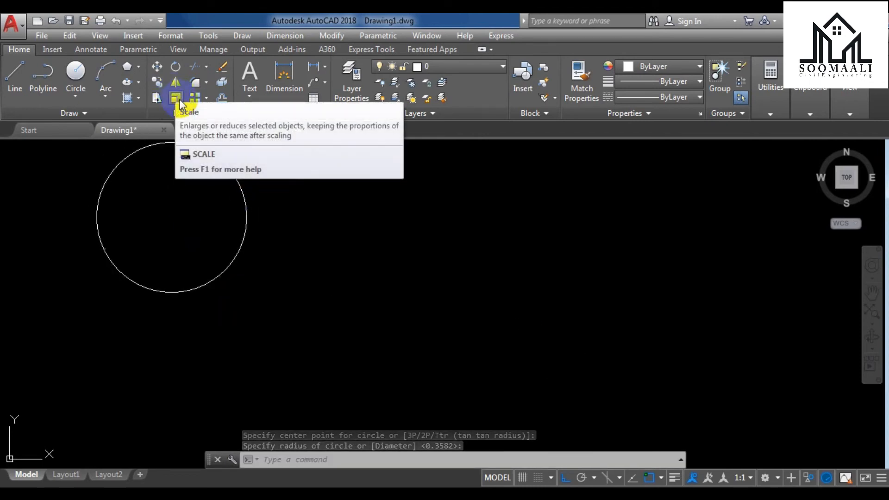
# Undefine the built-in CIRCLE command with UNDEFINE
pyautogui.write('un')
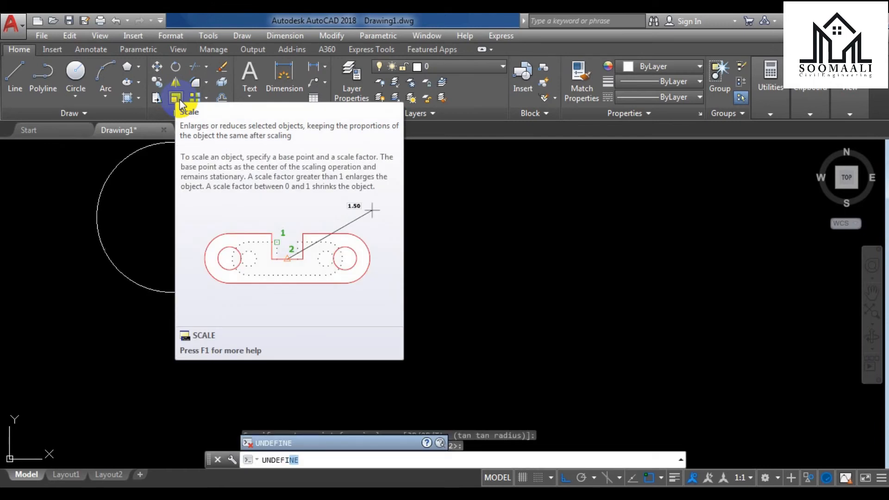
pyautogui.write('defi')
pyautogui.press('Return')
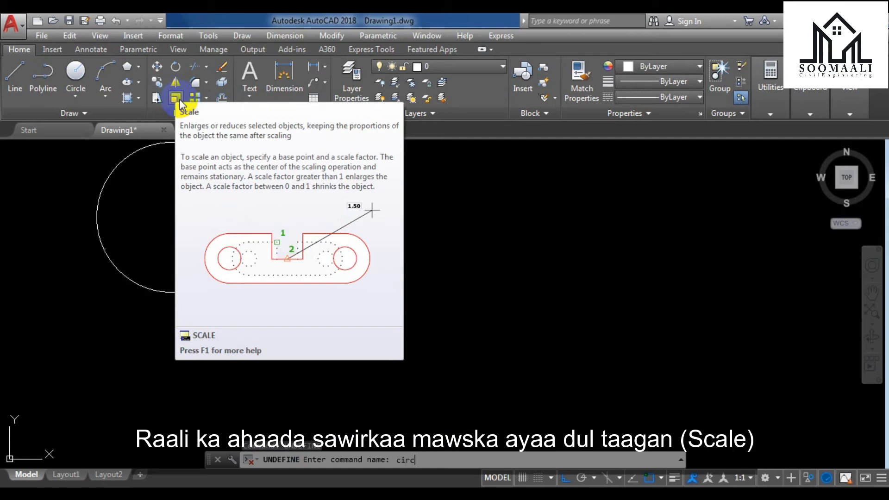
pyautogui.press('Return')
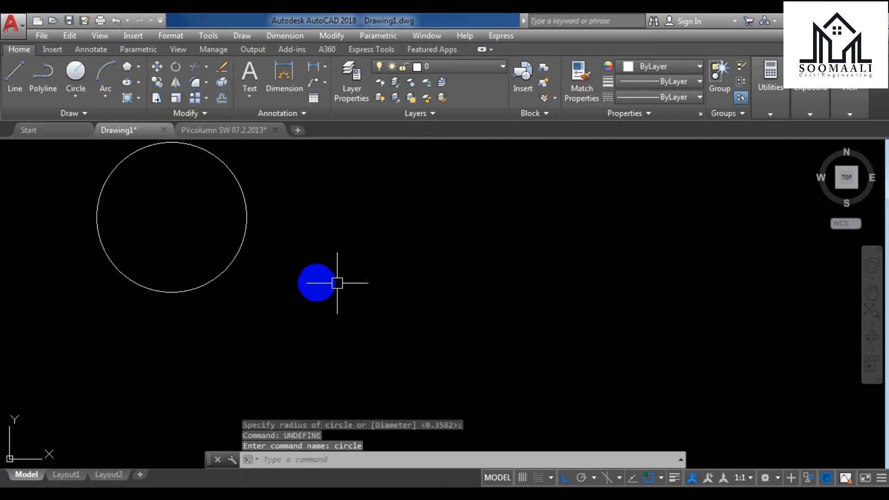
# Try to start the CIRCLE command to test its undefined state, then cancel
pyautogui.click(278, 185)
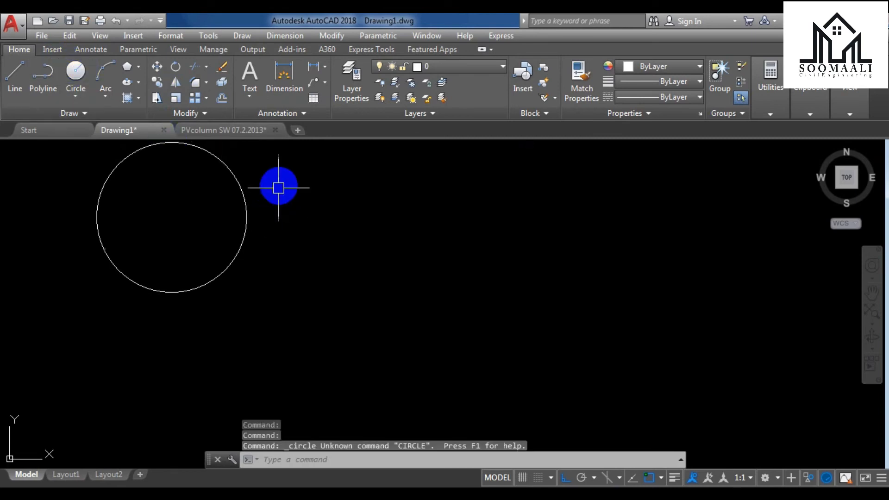
pyautogui.click(460, 315)
pyautogui.write('circ')
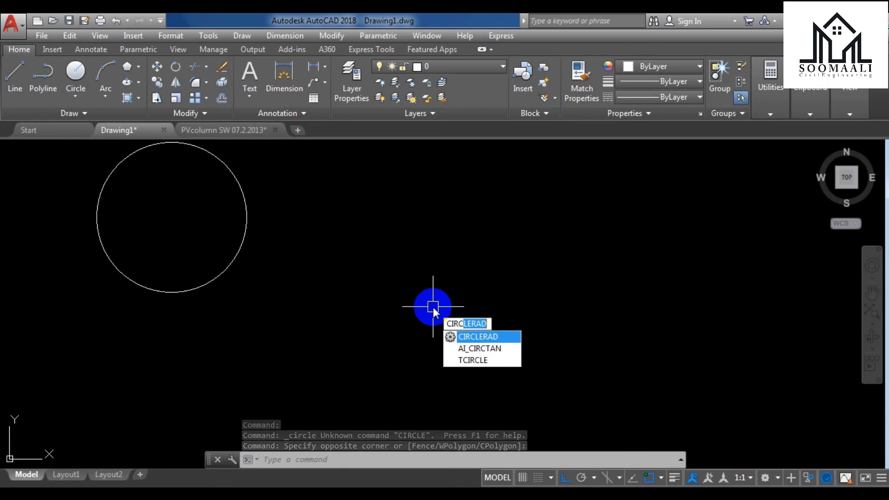
pyautogui.press('Escape')
pyautogui.press('Escape')
# Restore the built-in CIRCLE command with REDEFINE
pyautogui.write('redifi')
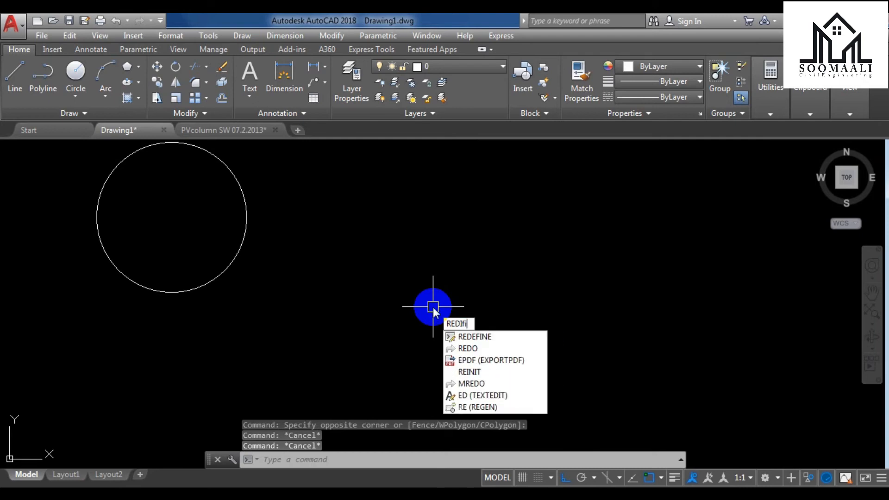
pyautogui.click(488, 338)
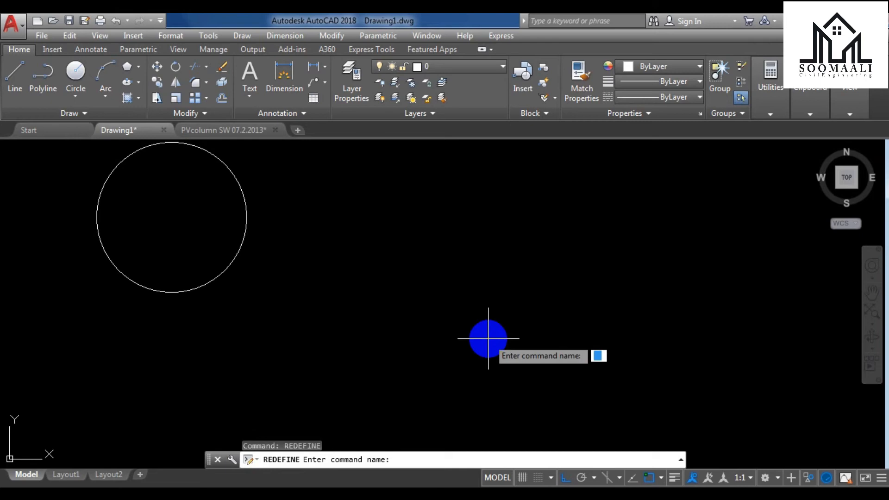
pyautogui.write('circle')
pyautogui.press('Return')
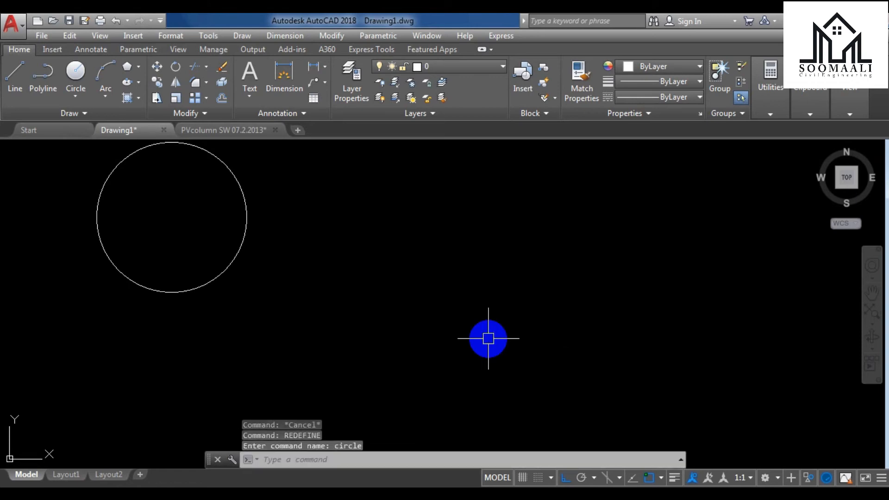
# Draw a circle with a radius of about 36 units just to the right of the existing circle
pyautogui.click(74, 71)
pyautogui.click(323, 184)
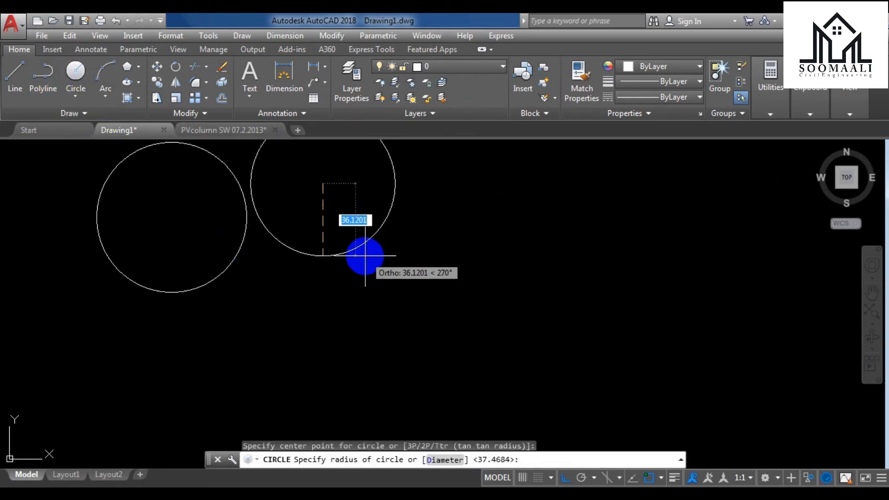
pyautogui.click(324, 255)
# Draw a third circle by centre and radius, below and to the right of the second circle
pyautogui.write('circ')
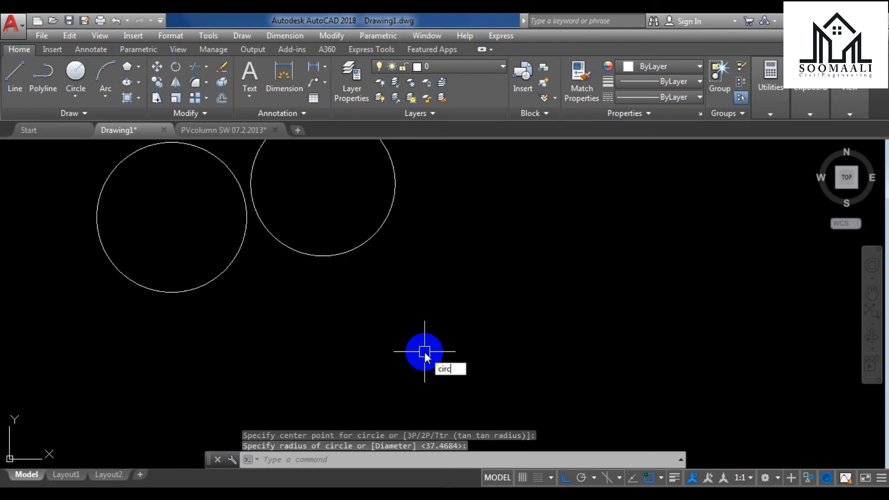
pyautogui.write('l')
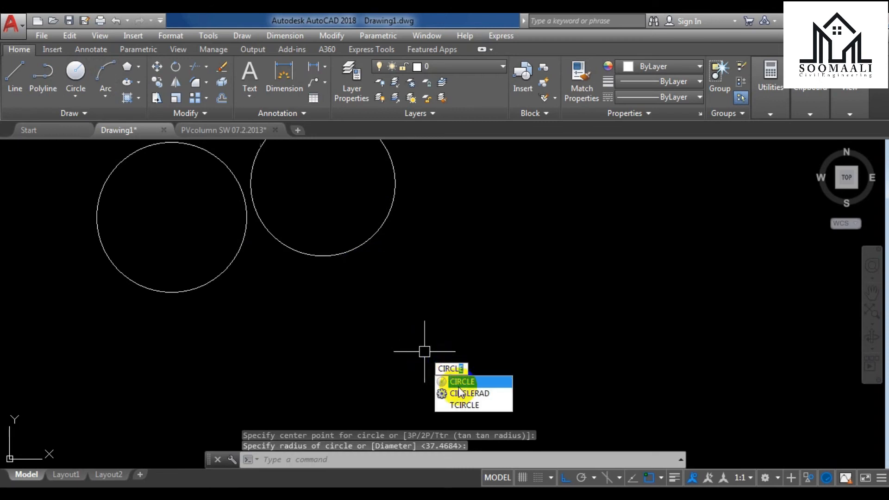
pyautogui.click(458, 383)
pyautogui.click(458, 289)
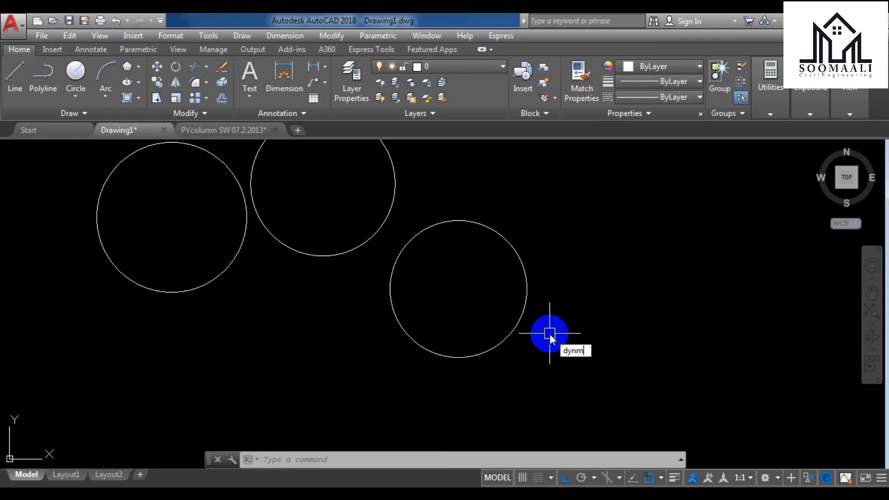
# Set DYNMODE to -3 to switch off dynamic input
pyautogui.write('ode')
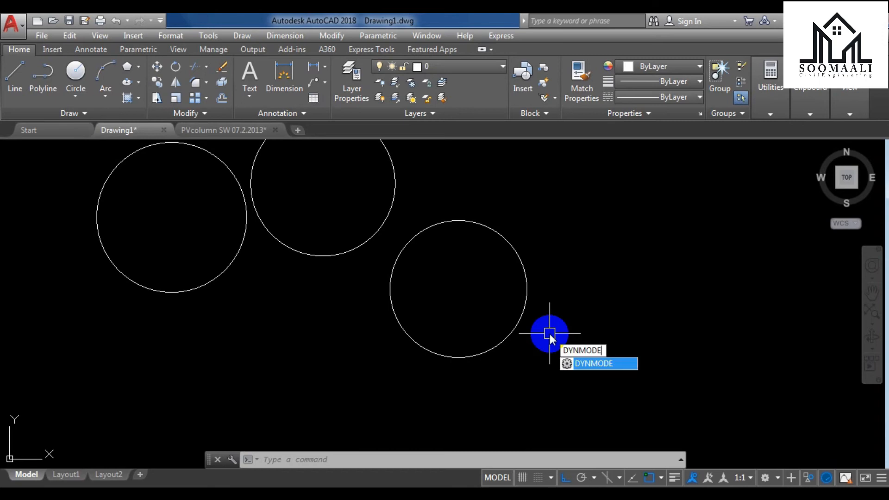
pyautogui.press('Return')
pyautogui.write('-3')
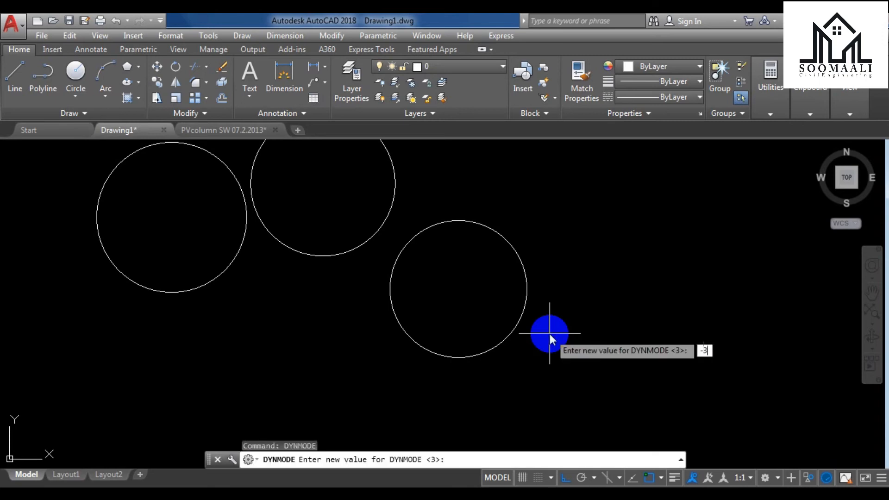
pyautogui.press('Return')
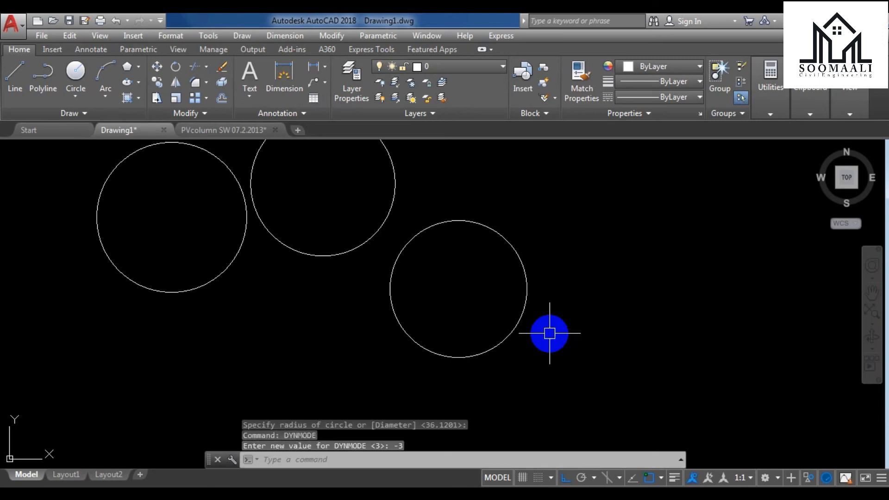
# Draw a small rectangle to the right of the circles, entering 10 for its opposite corner
pyautogui.click(138, 66)
pyautogui.click(160, 88)
pyautogui.scroll(-2, 537, 252)
pyautogui.moveTo(548, 254); pyautogui.dragTo(249, 330, button='middle')
pyautogui.click(320, 213)
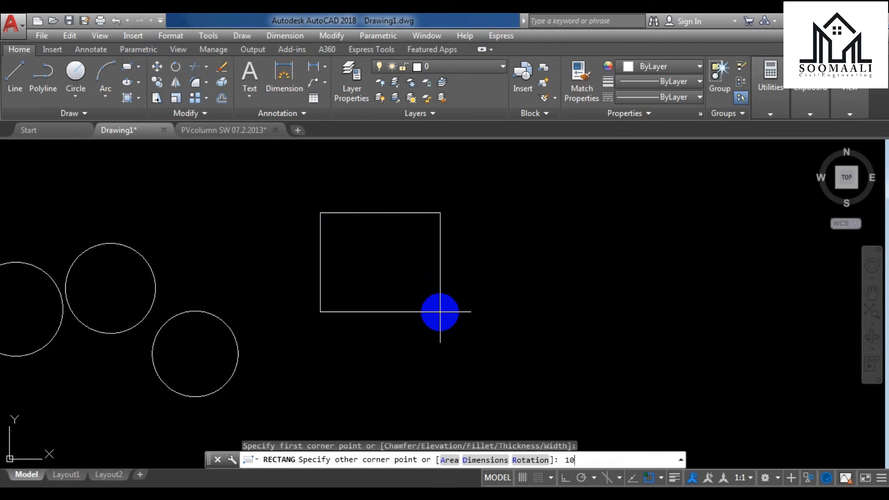
pyautogui.press('Return')
pyautogui.write('1,')
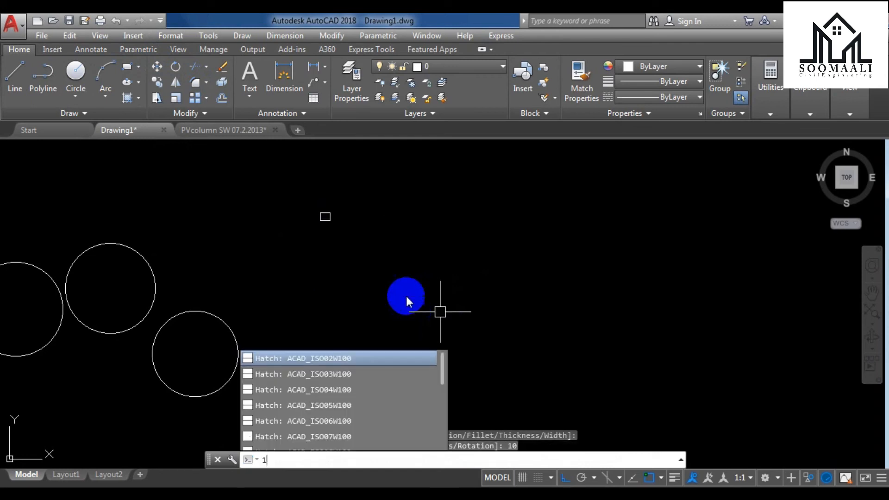
pyautogui.press('Escape')
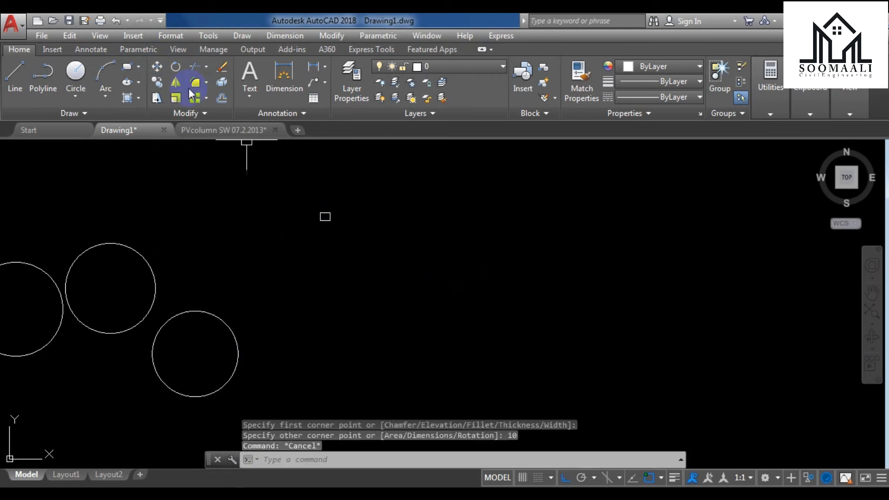
# Draw a second rectangle from a point right of the small one to the opposite corner 10,10
pyautogui.click(128, 66)
pyautogui.click(402, 197)
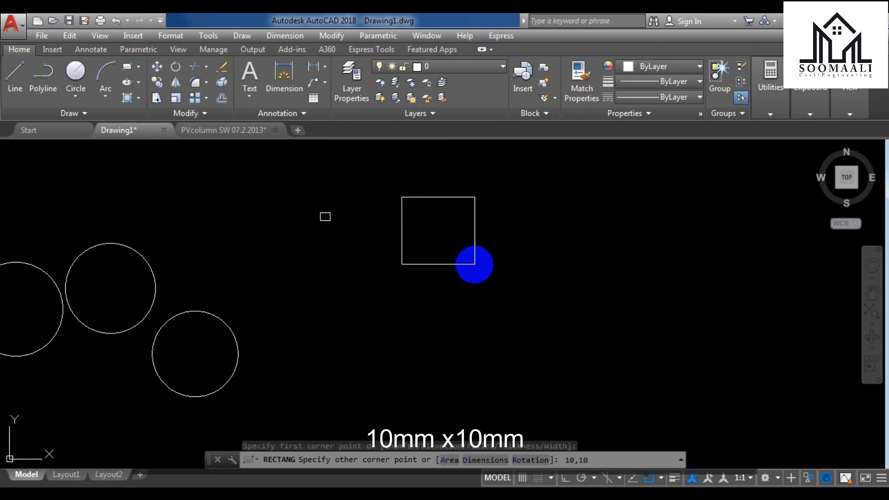
pyautogui.write('10,10')
pyautogui.press('Return')
# Select the large rectangle, inspect its upper-right corner grip for dimensions, and clear the selection
pyautogui.scroll(-4, 505, 250)
pyautogui.moveTo(504, 262); pyautogui.dragTo(384, 256, button='middle')
pyautogui.click(346, 256)
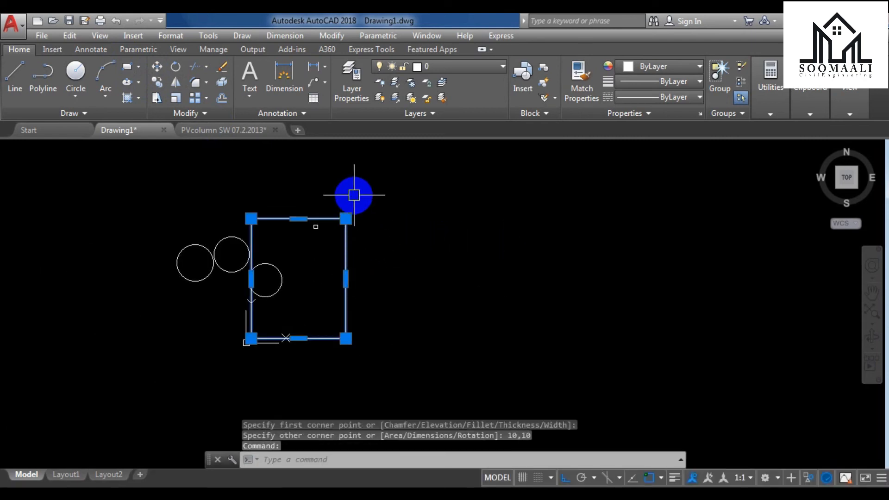
pyautogui.moveTo(347, 219)
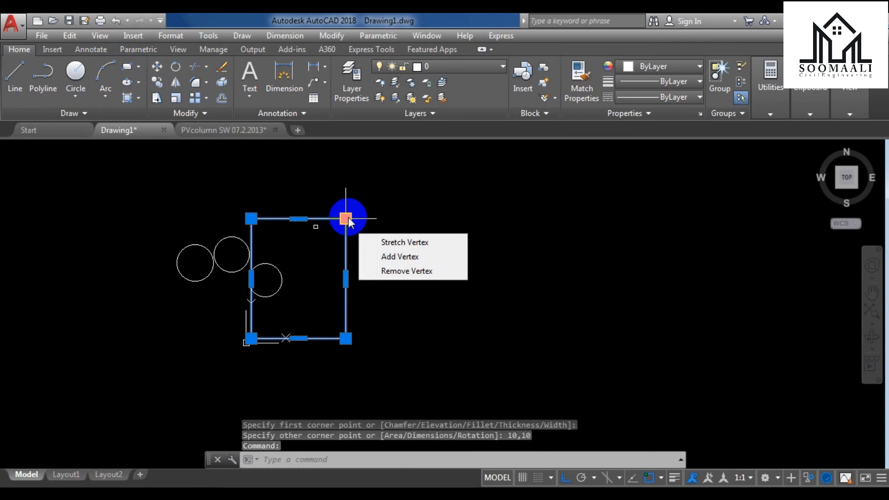
pyautogui.press('Escape')
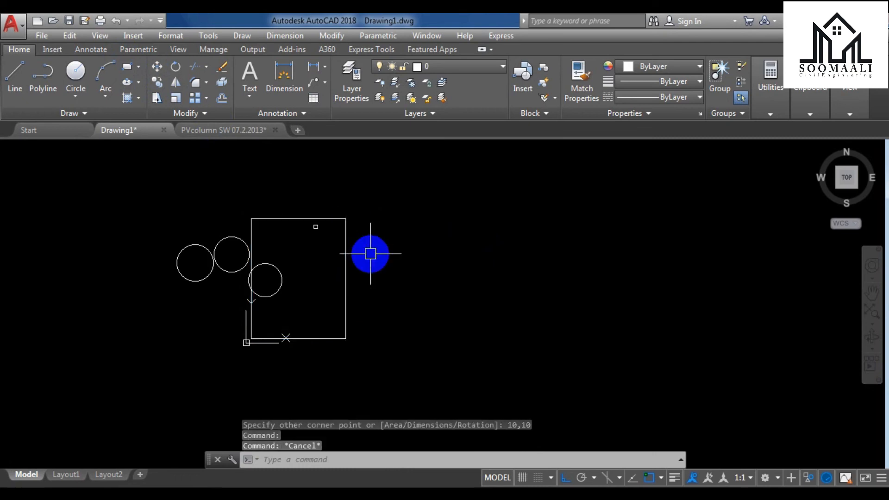
# Set DYNMODE to 3 to switch dynamic input back on
pyautogui.write('dynmp')
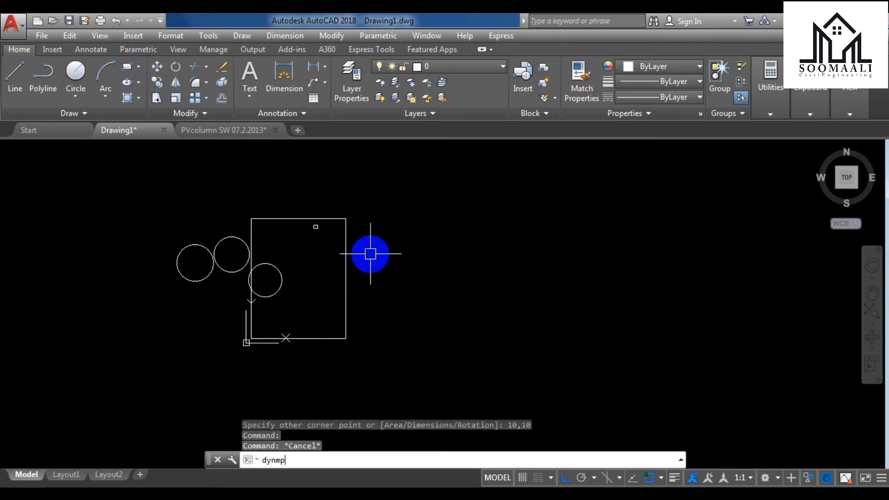
pyautogui.press('BackSpace')
pyautogui.write('o')
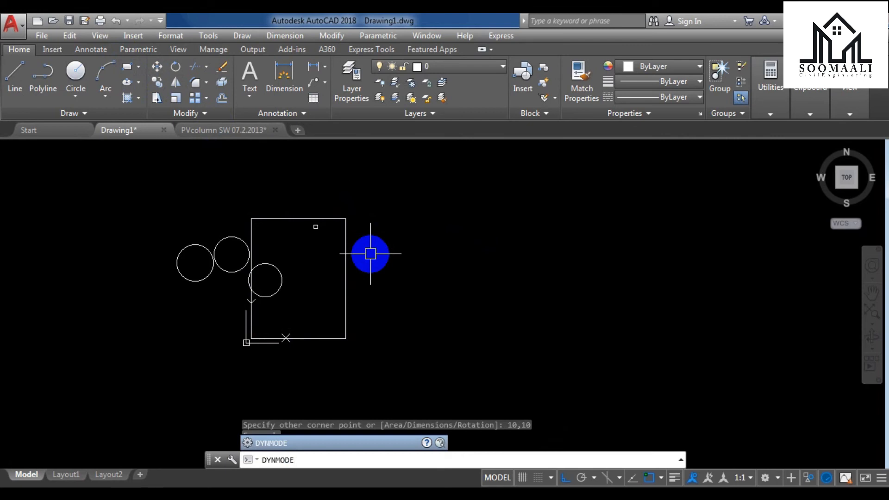
pyautogui.press('Return')
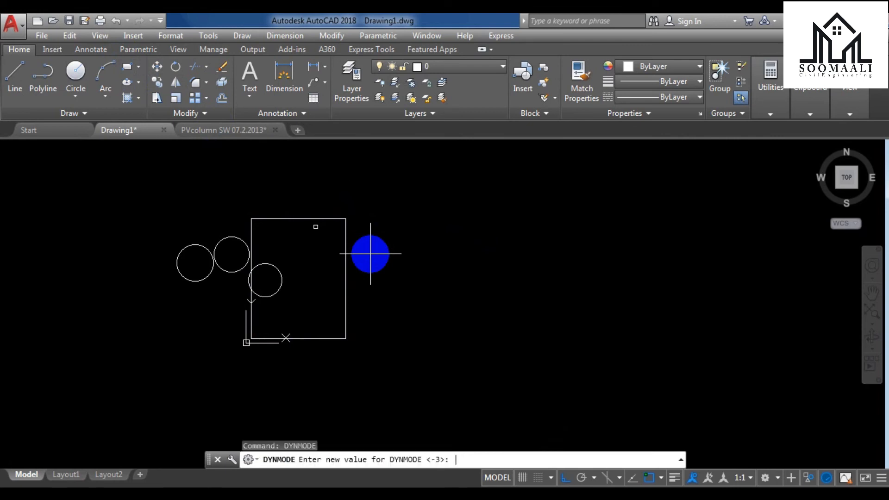
pyautogui.write('3')
pyautogui.press('Return')
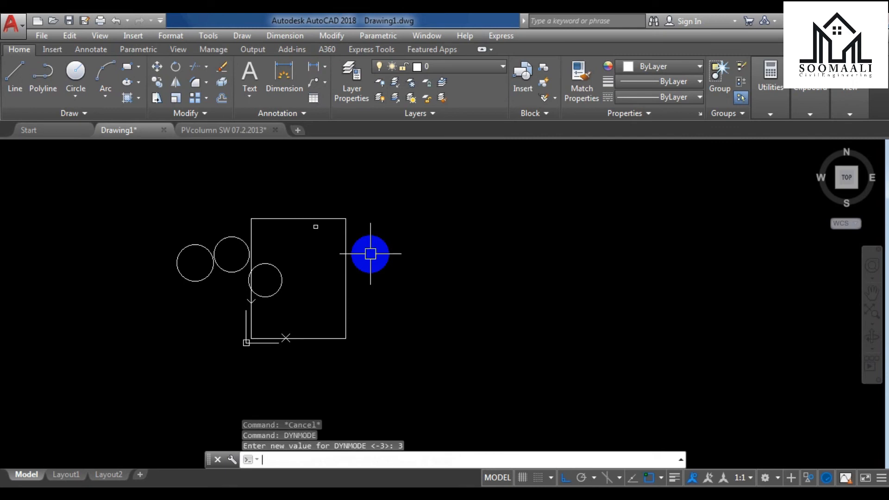
# Draw a 10 by 10 rectangle to the right of the large rectangle using dynamic input
pyautogui.click(131, 65)
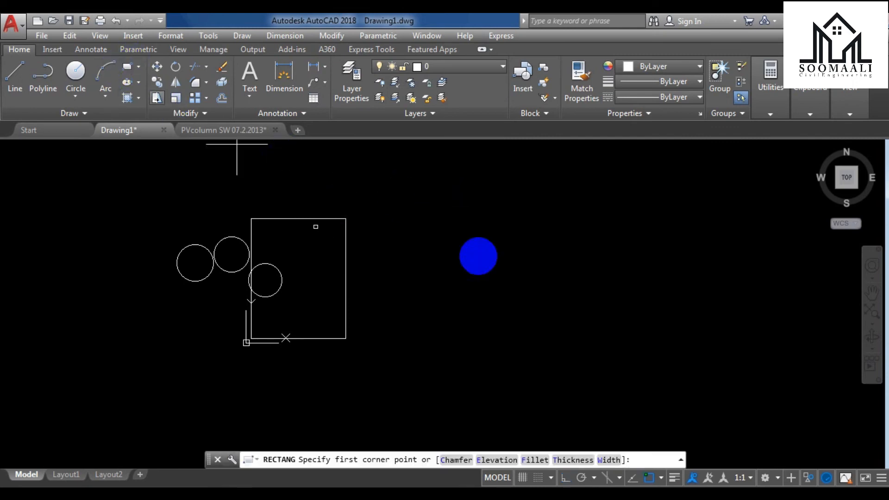
pyautogui.click(439, 196)
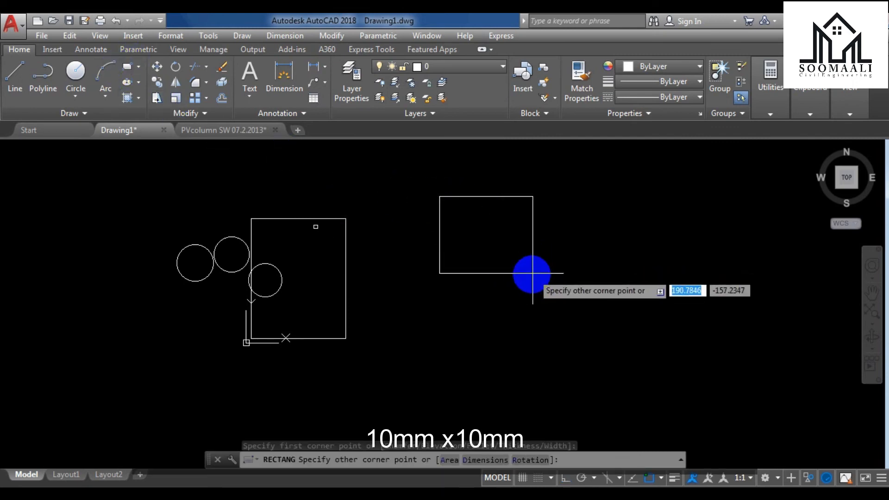
pyautogui.write('10')
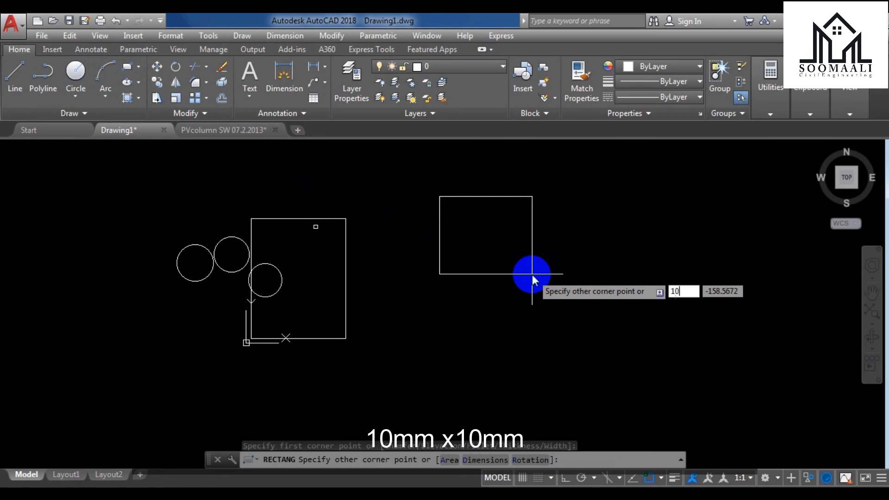
pyautogui.press('Tab')
pyautogui.write('10')
pyautogui.press('Return')
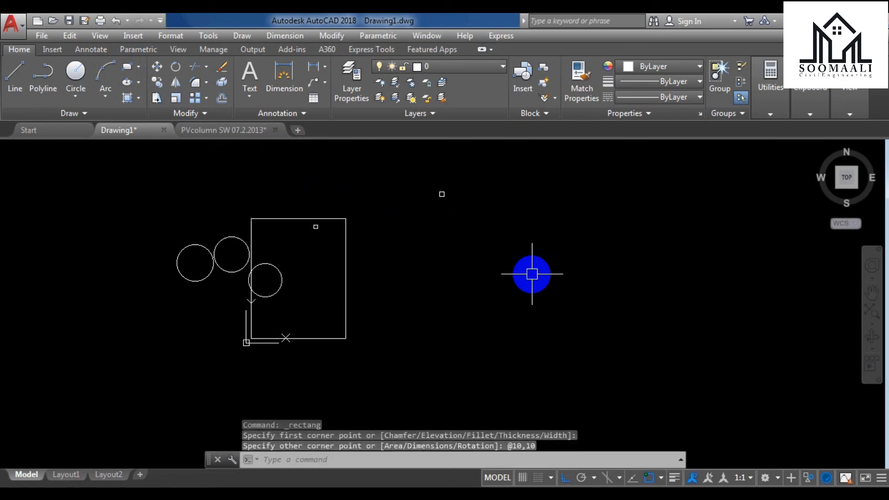
# Select the new small rectangle, check its side dimensions at the upper-left corner grip, and clear the selection
pyautogui.scroll(4, 442, 189)
pyautogui.scroll(-2, 443, 188)
pyautogui.scroll(2, 444, 188)
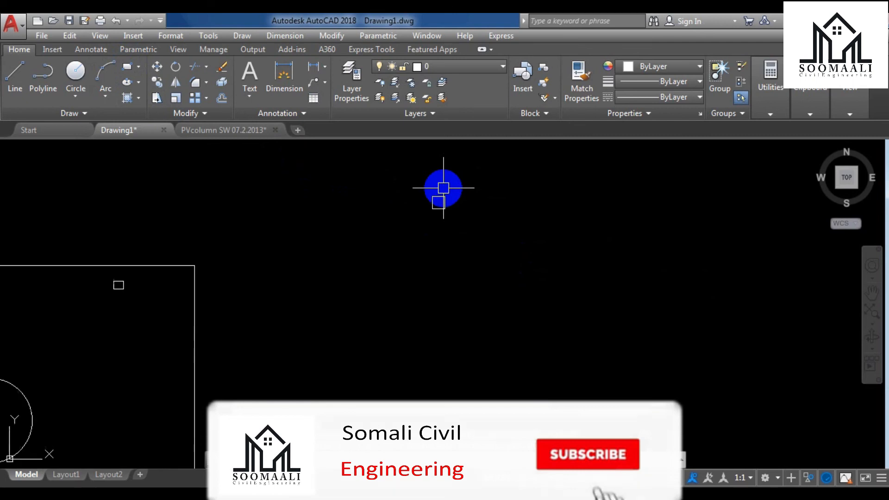
pyautogui.click(444, 210)
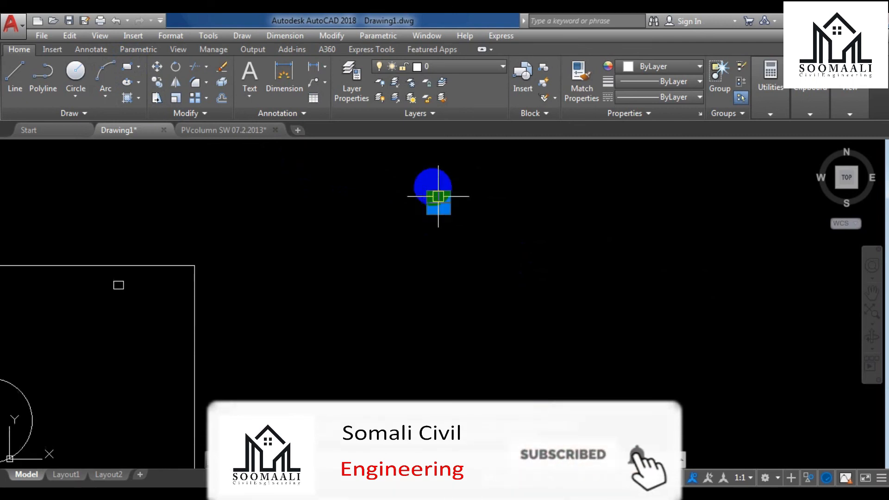
pyautogui.scroll(4, 436, 190)
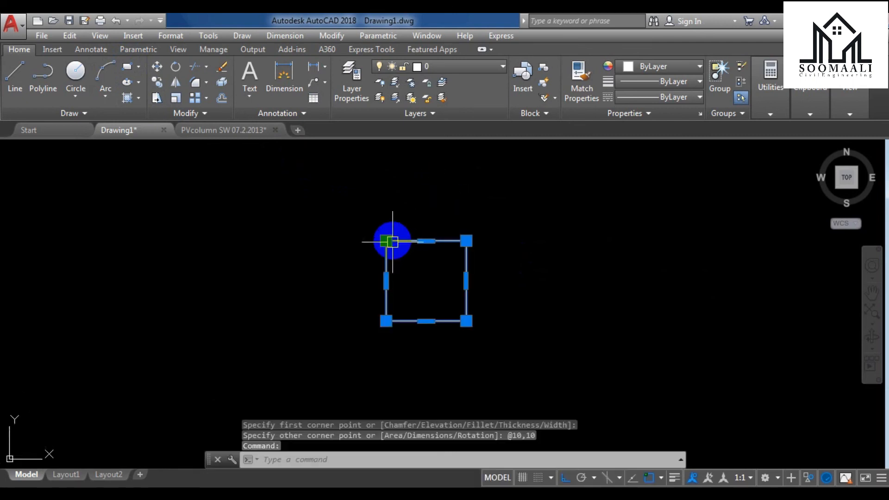
pyautogui.moveTo(385, 239)
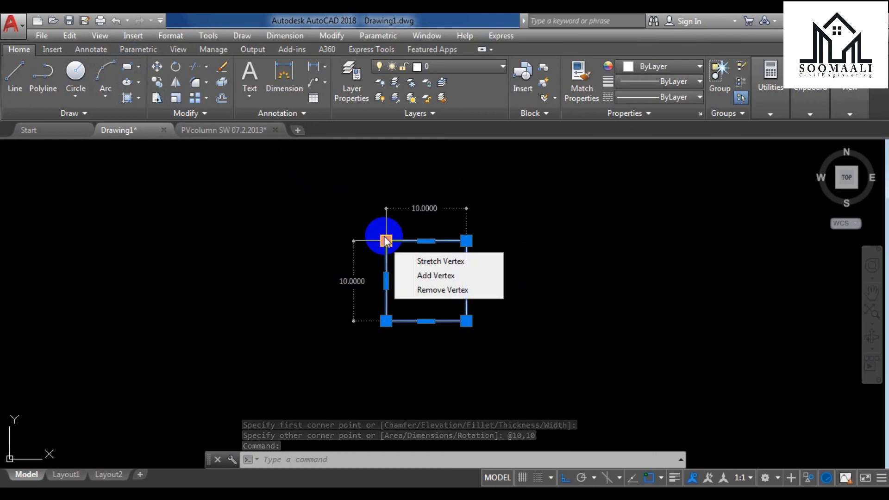
pyautogui.press('Escape')
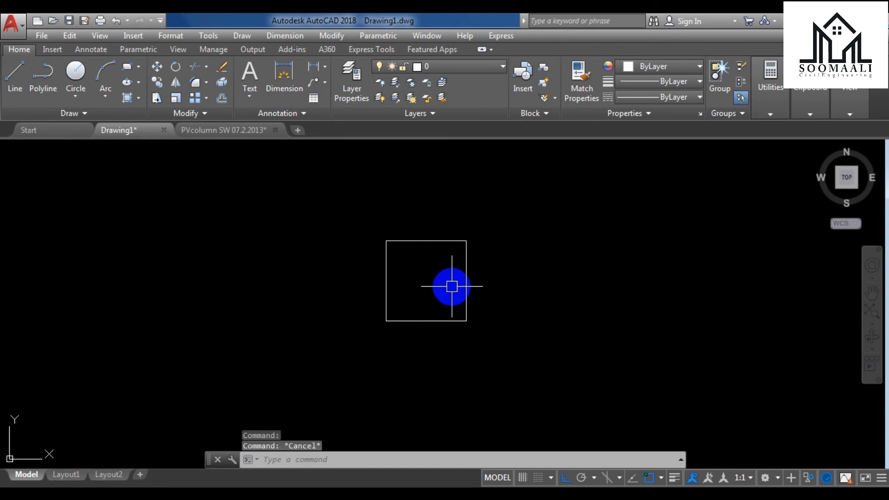
# Set the DYNMODE system variable to -3 to switch dynamic input off
pyautogui.write('dynm')
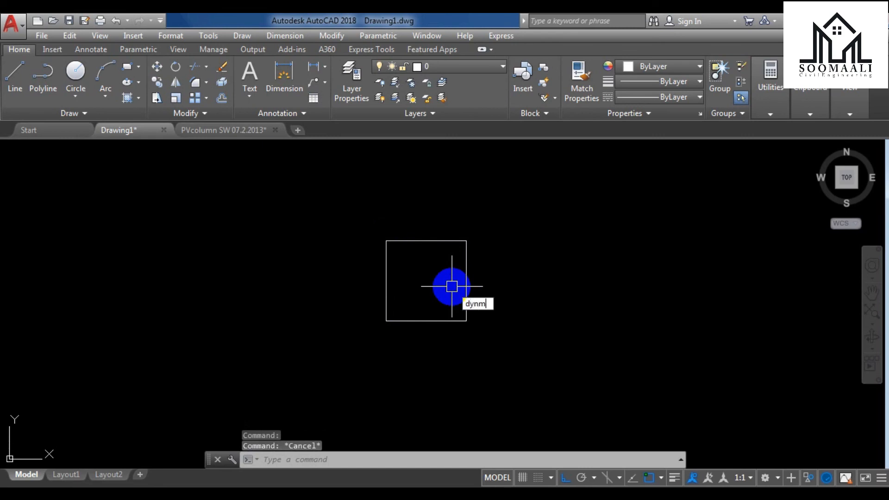
pyautogui.press('Return')
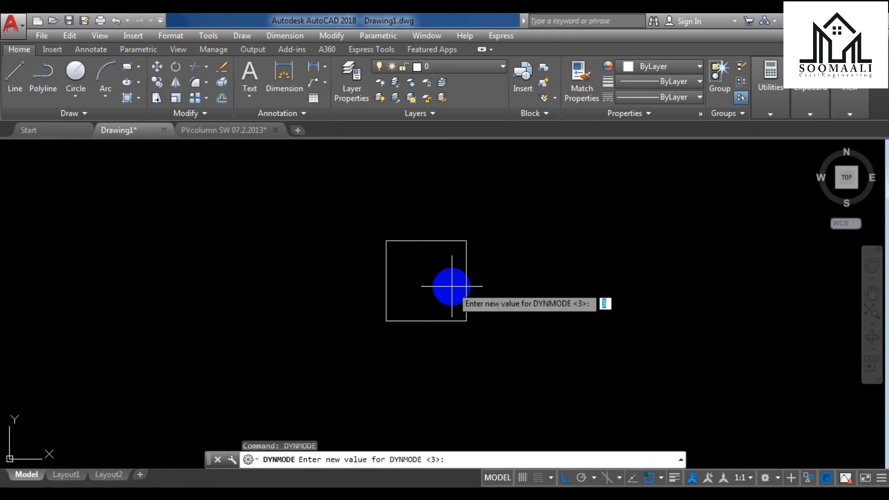
pyautogui.write('-3')
pyautogui.press('Return')
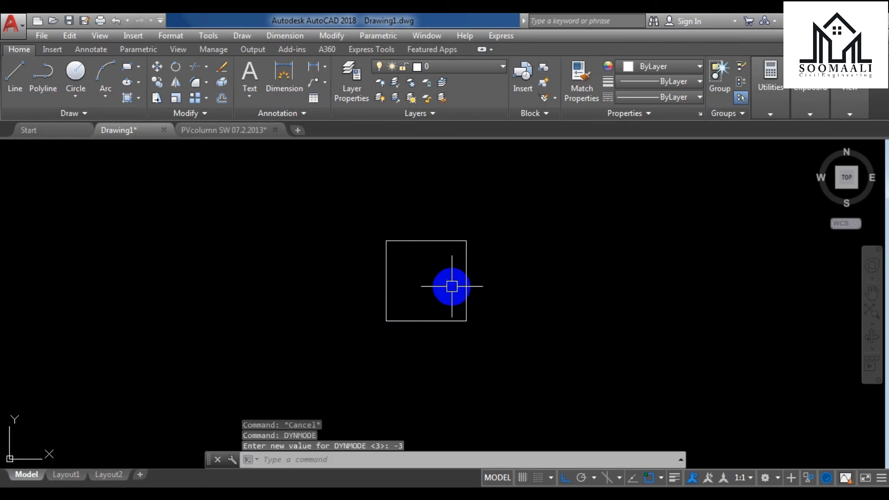
# Draw a rectangle starting just right of the small square's upper-right corner, giving 10,10 as the opposite corner with dynamic input off
pyautogui.click(127, 66)
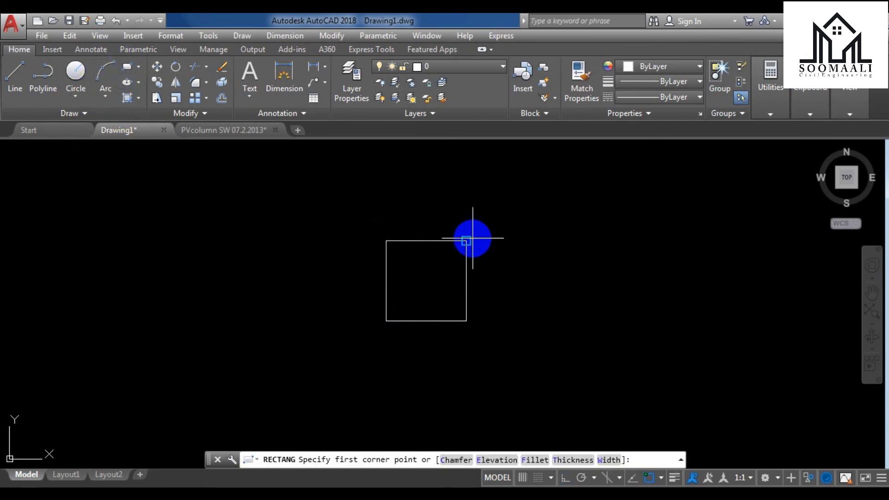
pyautogui.click(489, 239)
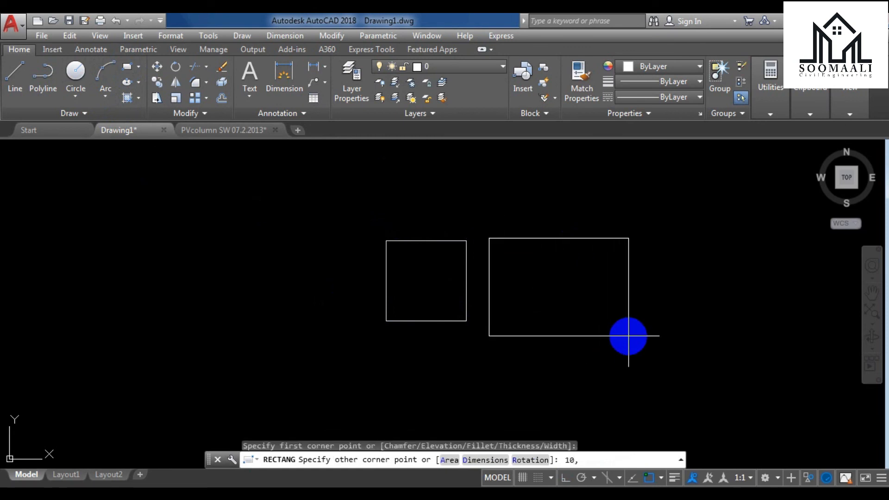
pyautogui.press('Return')
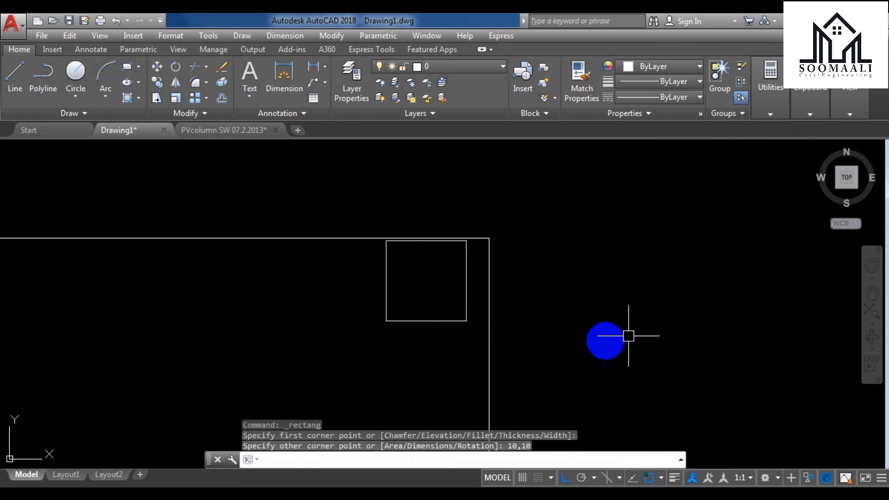
pyautogui.scroll(-8, 602, 344)
pyautogui.moveTo(562, 386); pyautogui.dragTo(576, 278, button='middle')
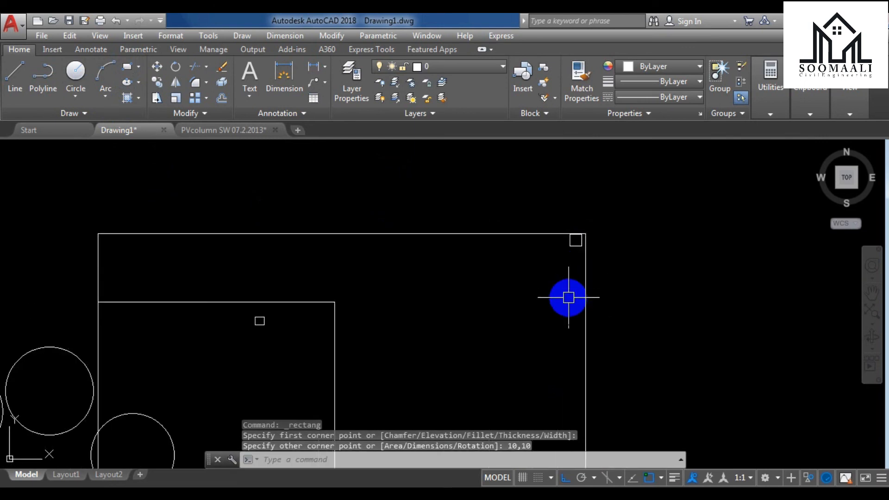
pyautogui.press('Escape')
pyautogui.press('Escape')
pyautogui.press('Escape')
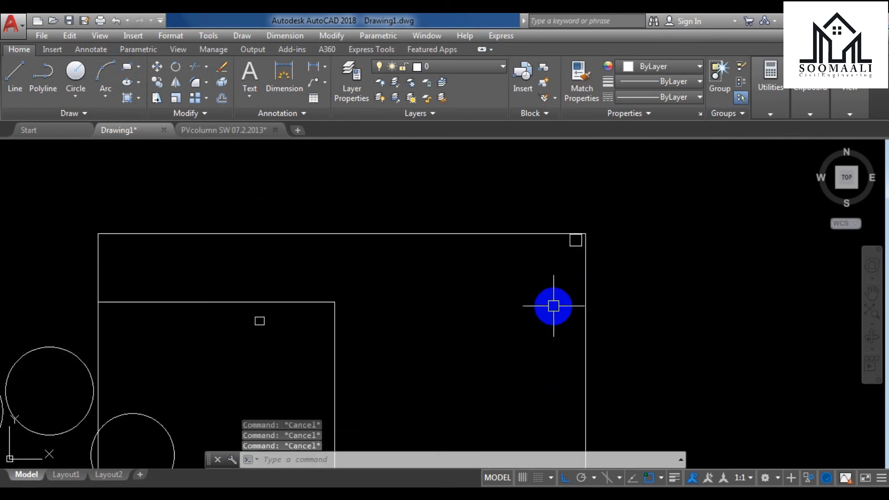
# Set DYNMODE back to 3 to re-enable dynamic input
pyautogui.write('dynmo')
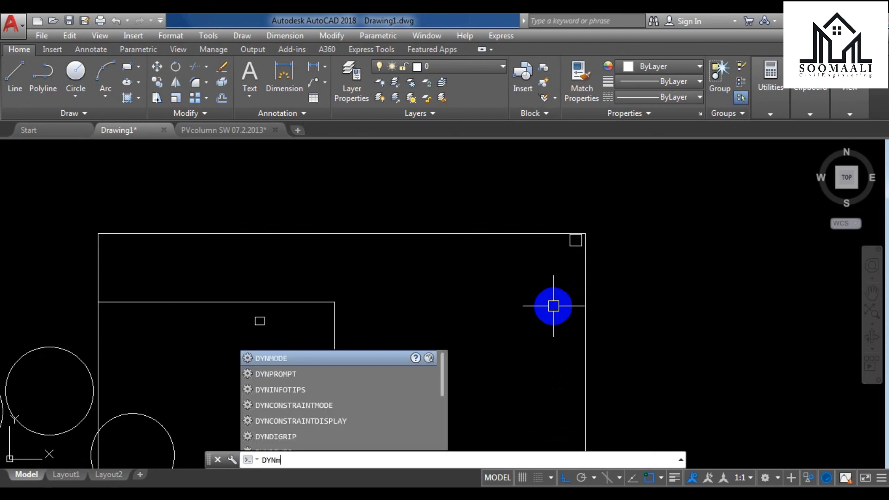
pyautogui.press('Return')
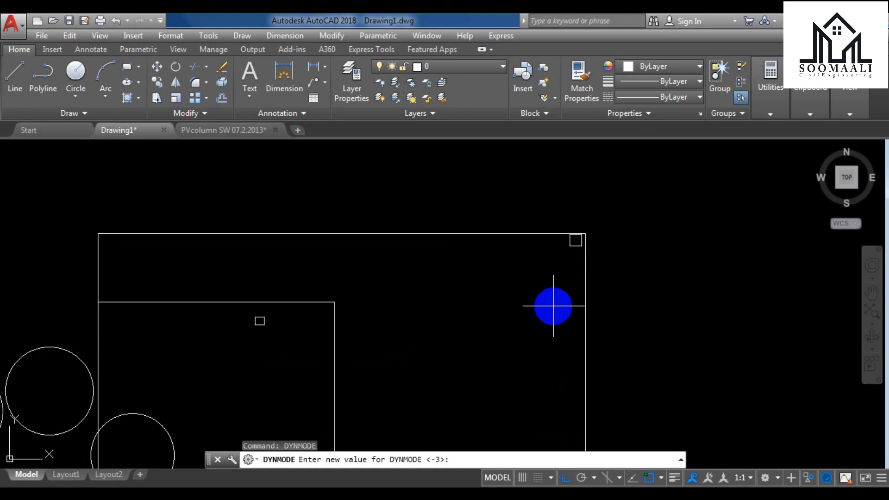
pyautogui.press('Return')
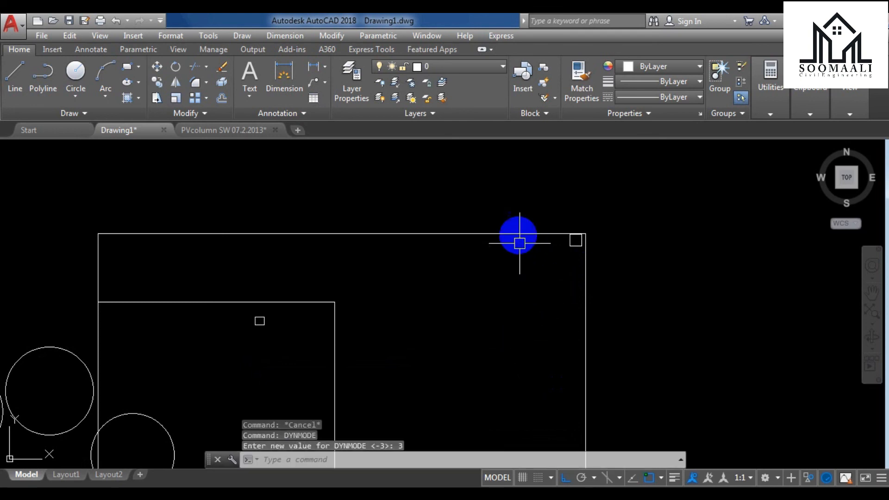
# Select the newly drawn large rectangle, check its side dimensions at the upper-left corner grip, and clear the selection
pyautogui.click(519, 234)
pyautogui.moveTo(97, 233)
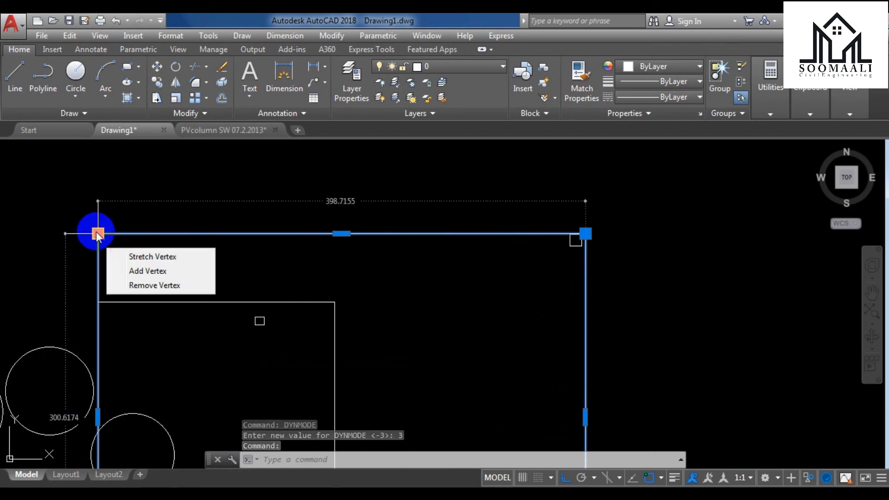
pyautogui.press('Escape')
pyautogui.press('Escape')
# Select the small square inside the large rectangle's upper-right corner and inspect its side dimensions at the lower-right grip
pyautogui.scroll(3, 538, 213)
pyautogui.scroll(3, 537, 213)
pyautogui.scroll(-3, 471, 215)
pyautogui.scroll(3, 592, 284)
pyautogui.click(673, 369)
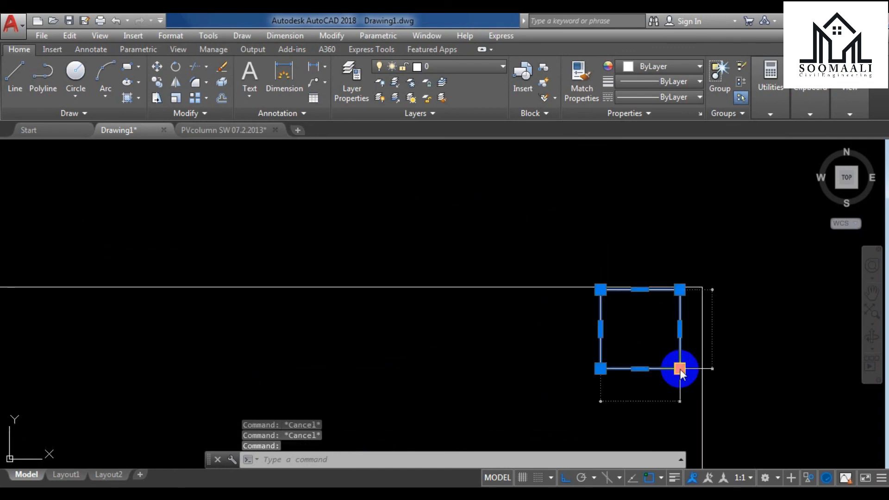